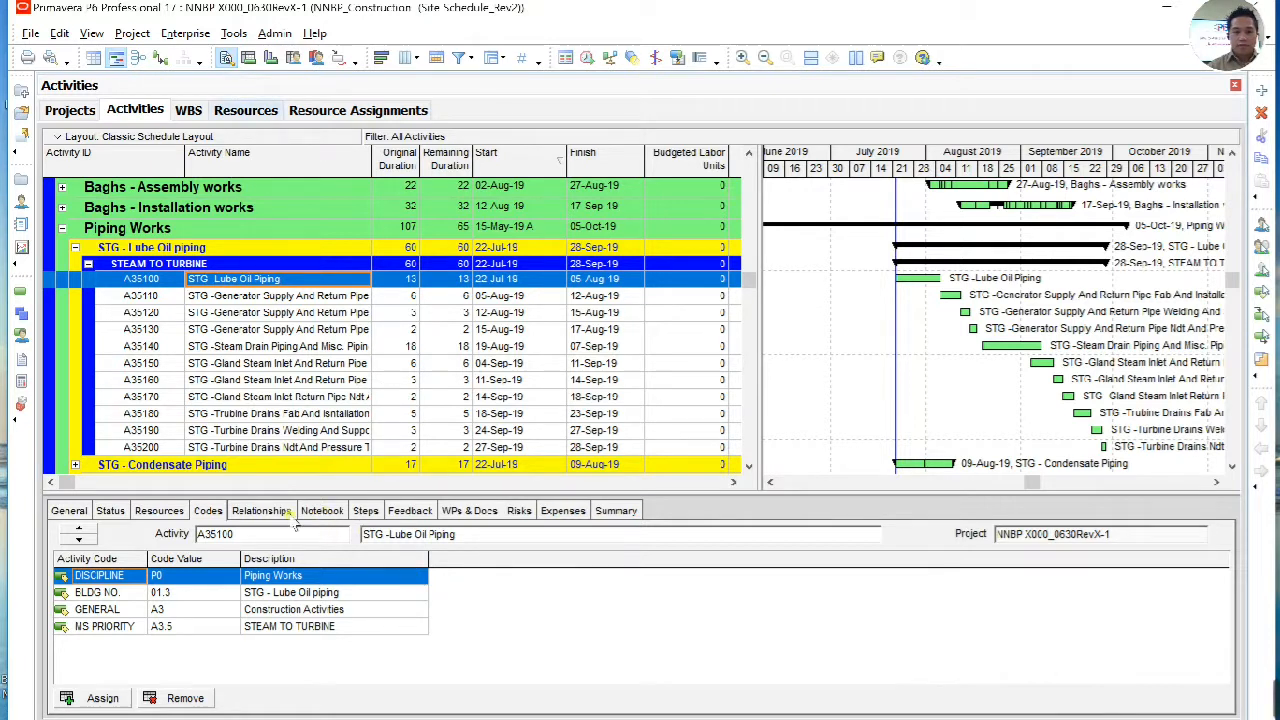
Step: Assign the Pipes material resource measured in linear meters, from the P6R group, to activity A35100 STG - Lube Oil Piping
click(157, 512)
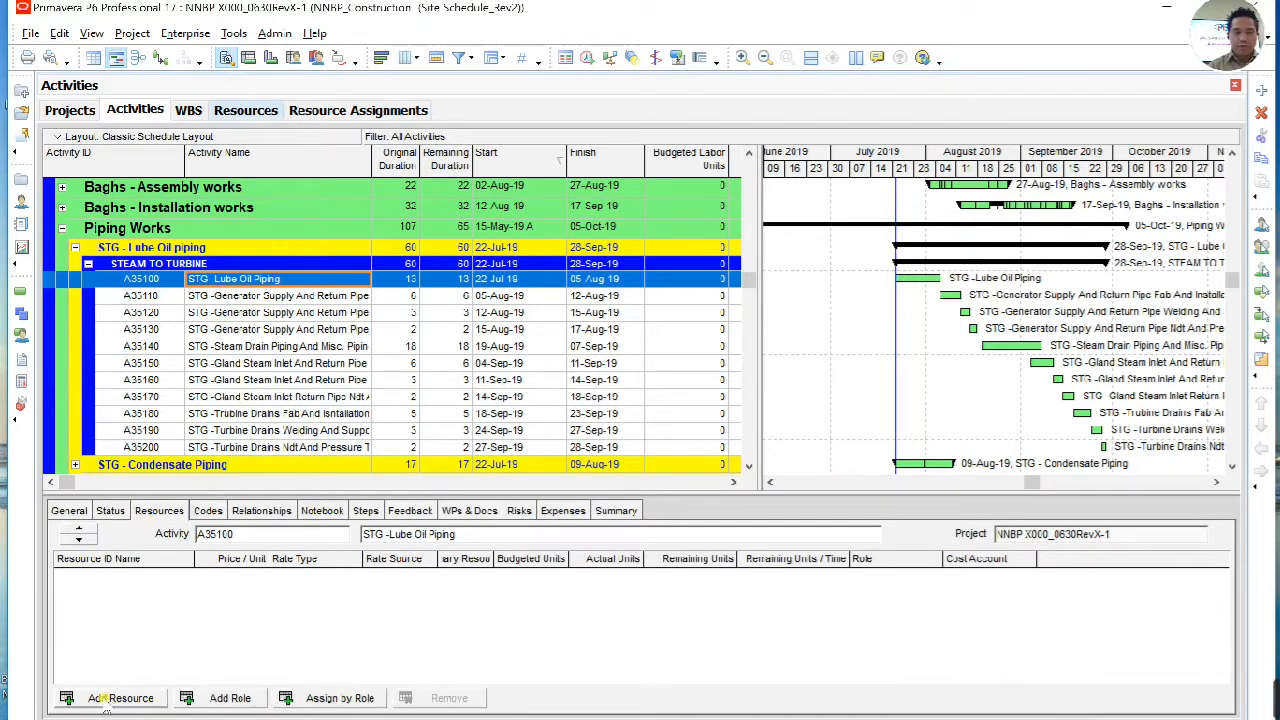
click(108, 698)
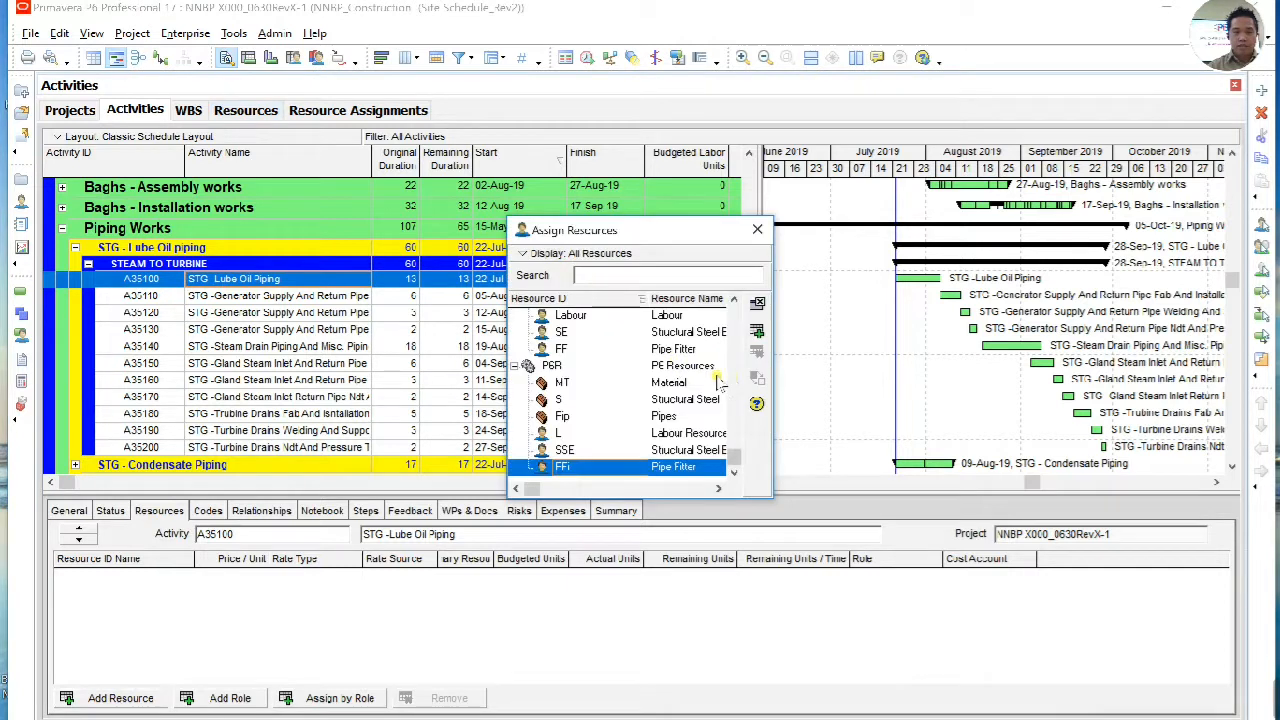
drag(772, 500, 1074, 633)
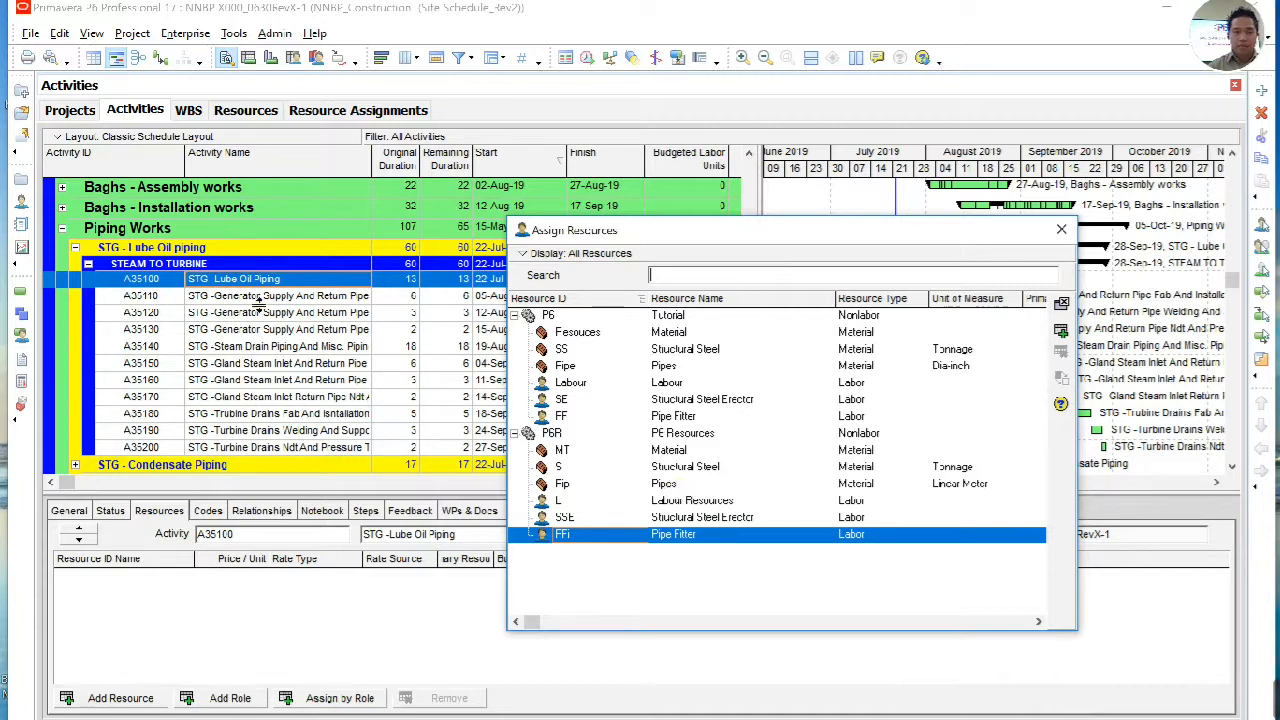
click(680, 487)
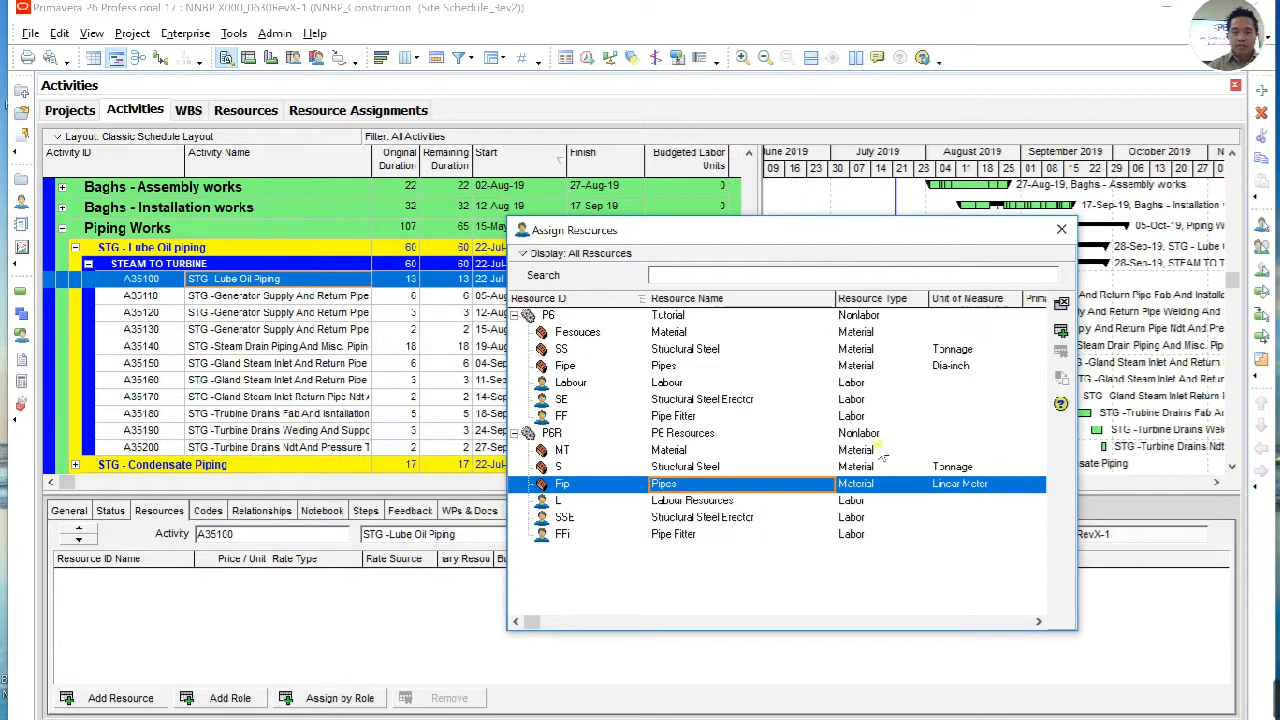
click(1060, 331)
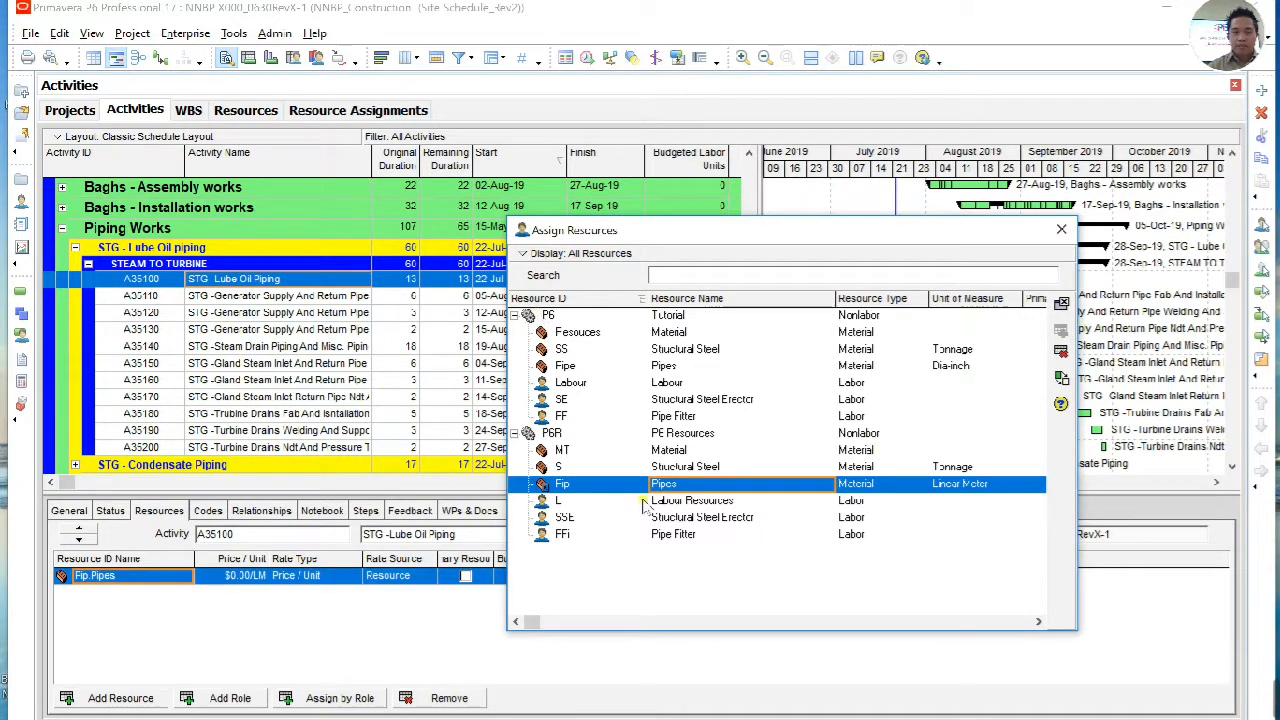
Step: Assign the Pipe Fitter labor resource from the P6R group to activity A35100 and close the resource assignment dialog
click(679, 537)
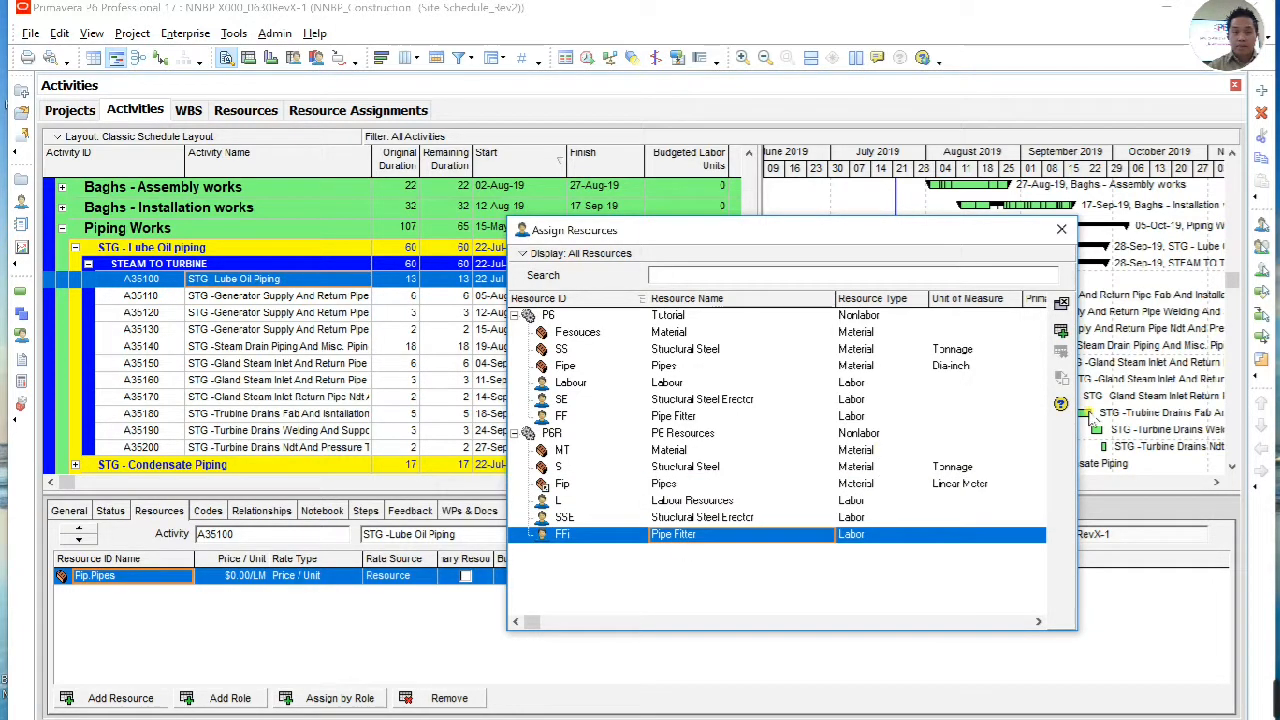
click(1060, 331)
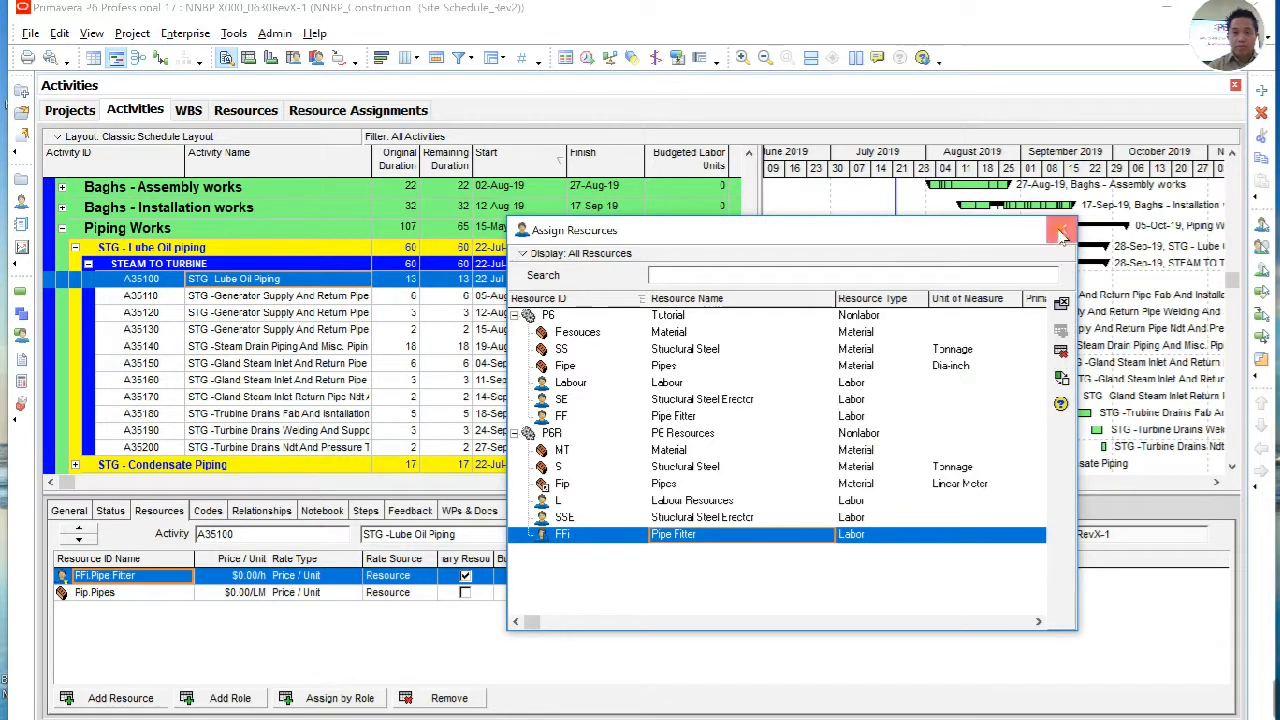
click(1061, 229)
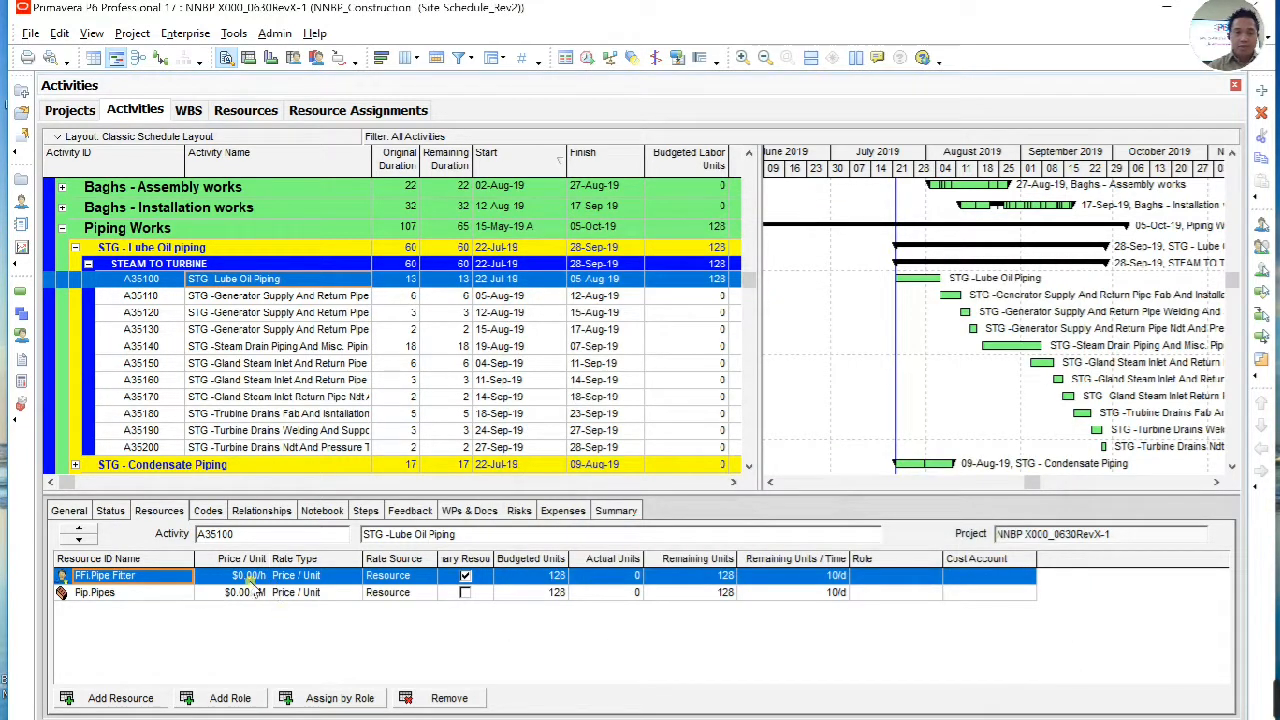
Step: Widen the Price / Unit column in the resource assignments and set the Pipes resource's Budgeted Units to 20
drag(357, 559, 446, 559)
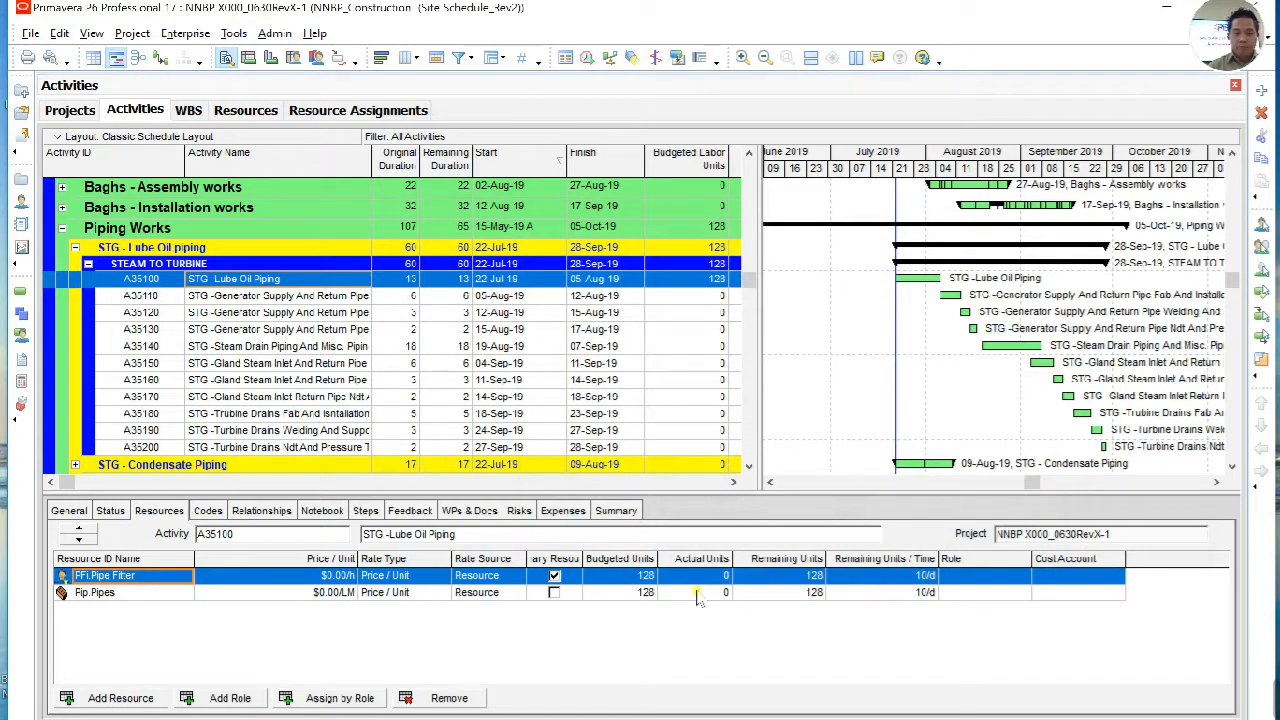
click(622, 577)
click(646, 593)
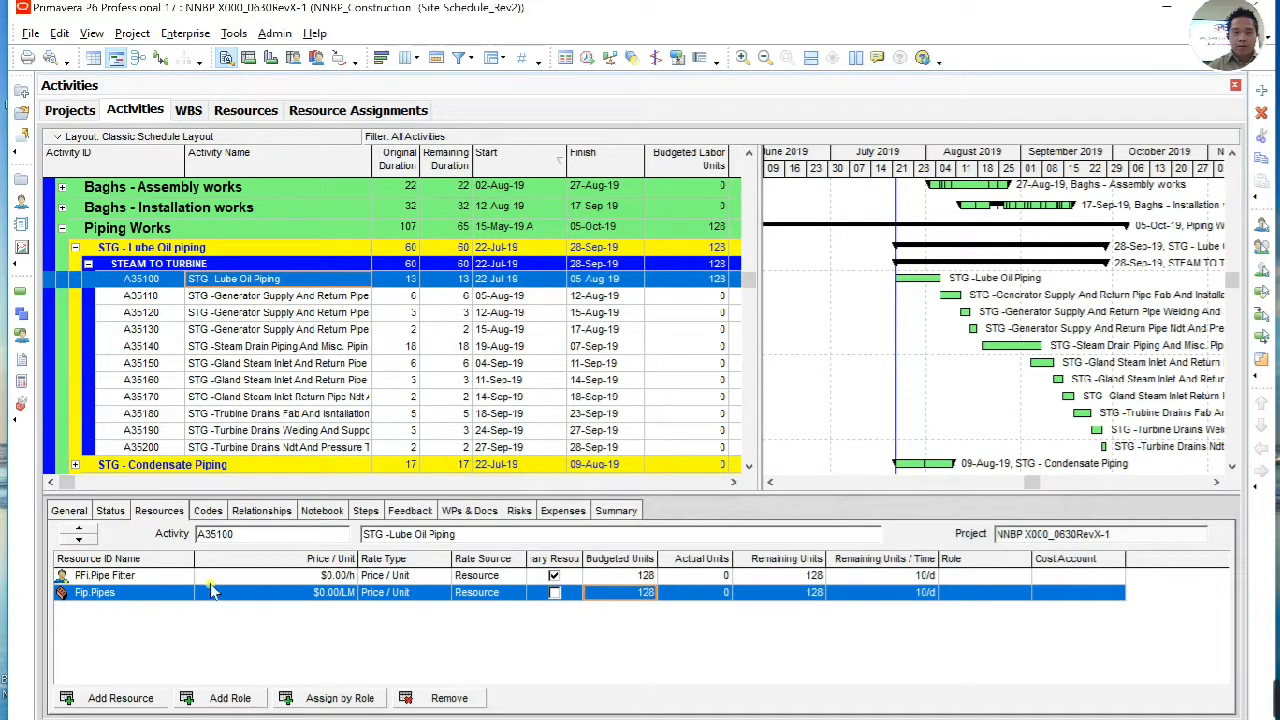
click(648, 593)
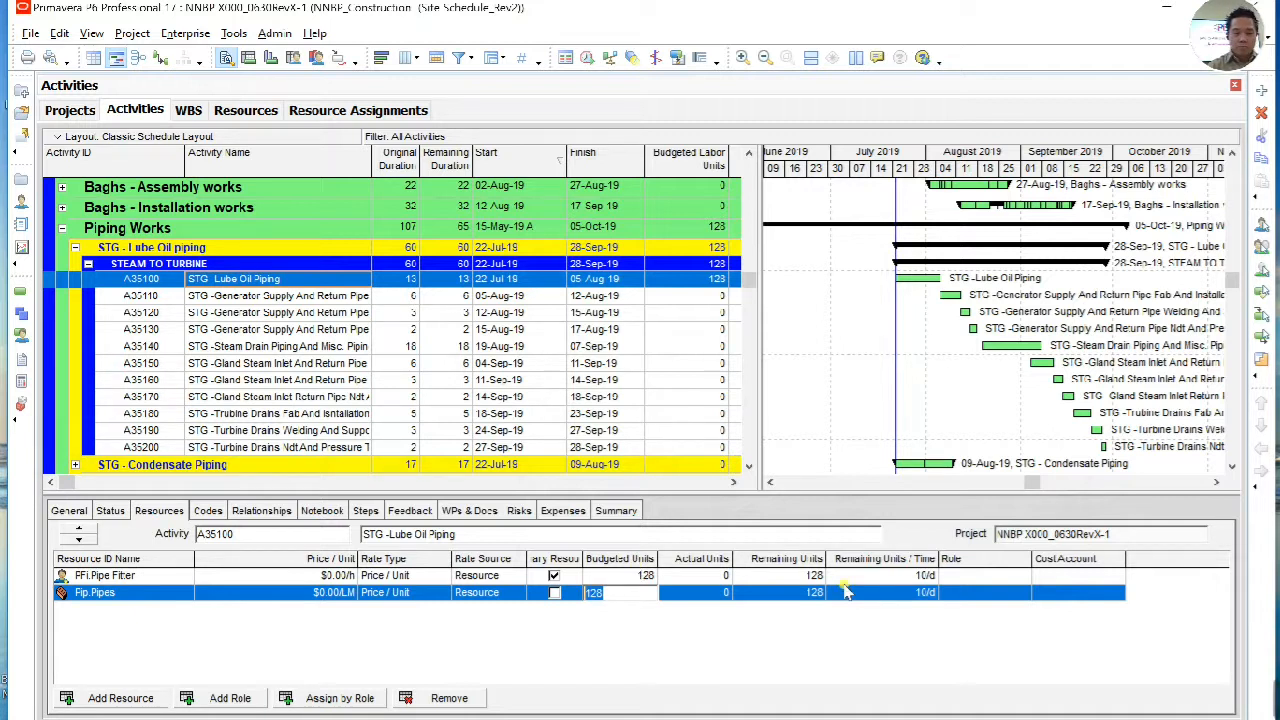
text(20)
key(Return)
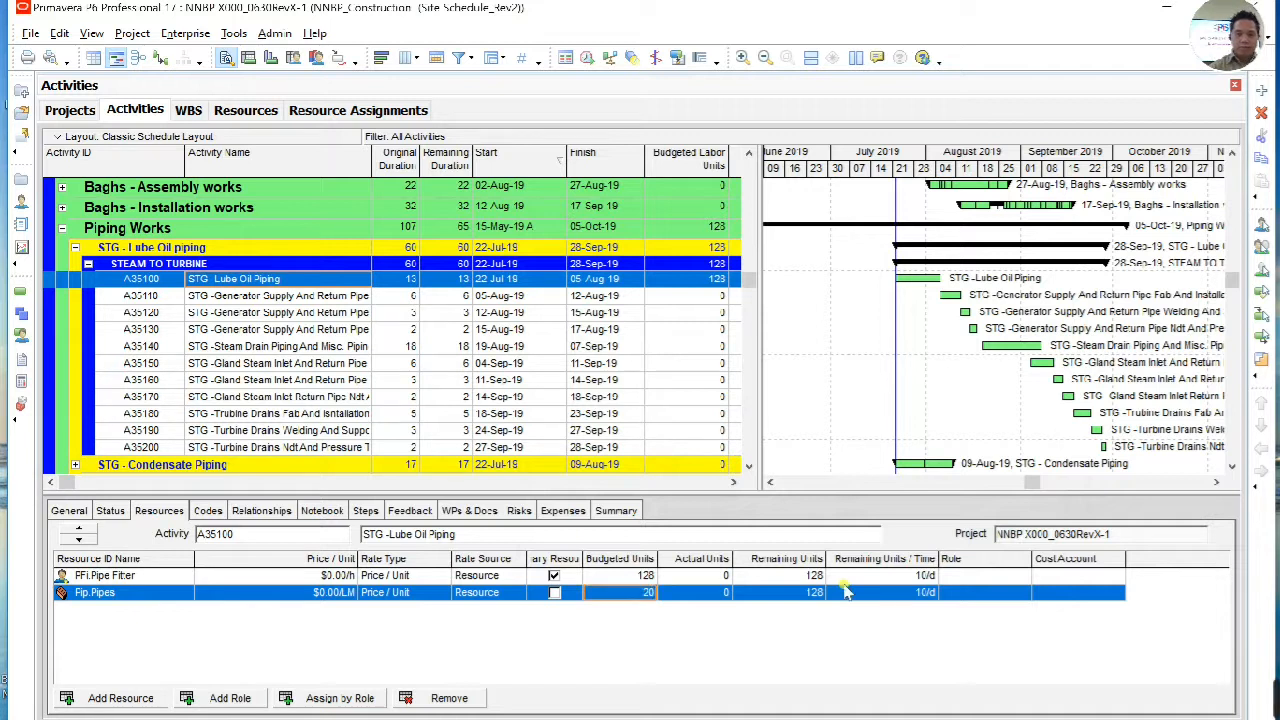
Step: Remove Actual Units, Remaining Units, Remaining Units / Time, Role and Cost Account from the selected resource assignment columns
right_click(679, 560)
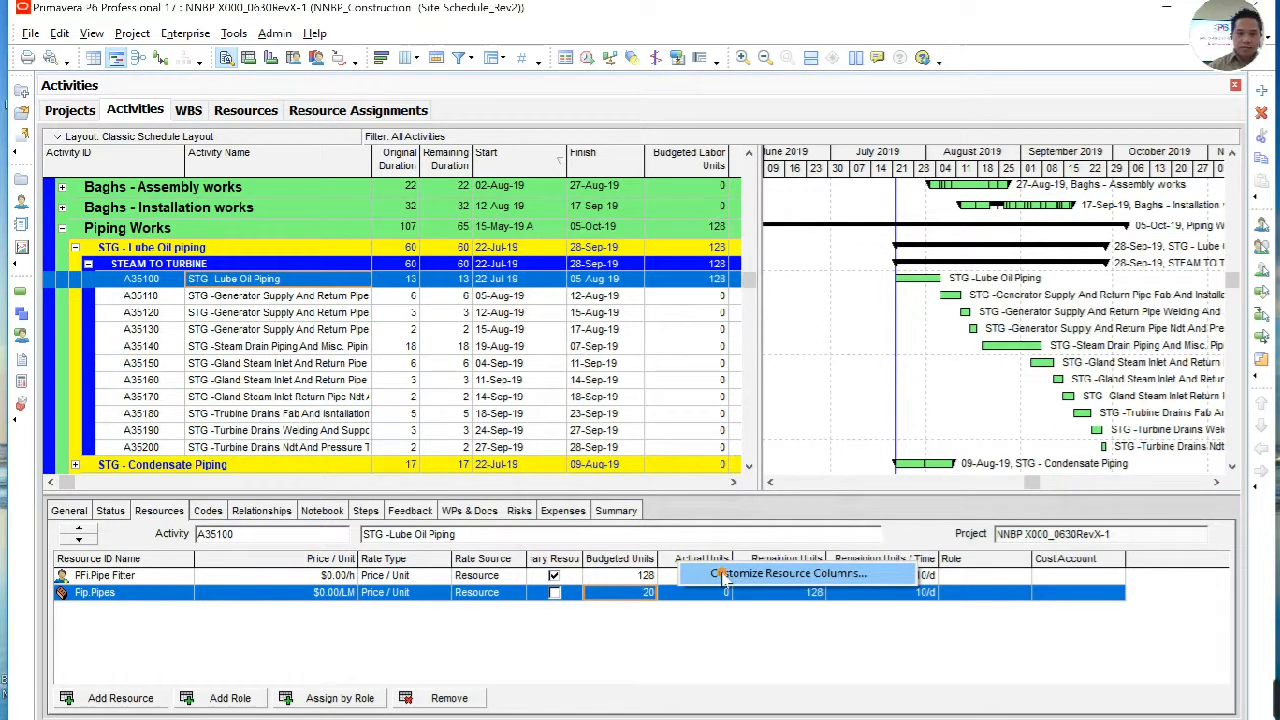
click(722, 575)
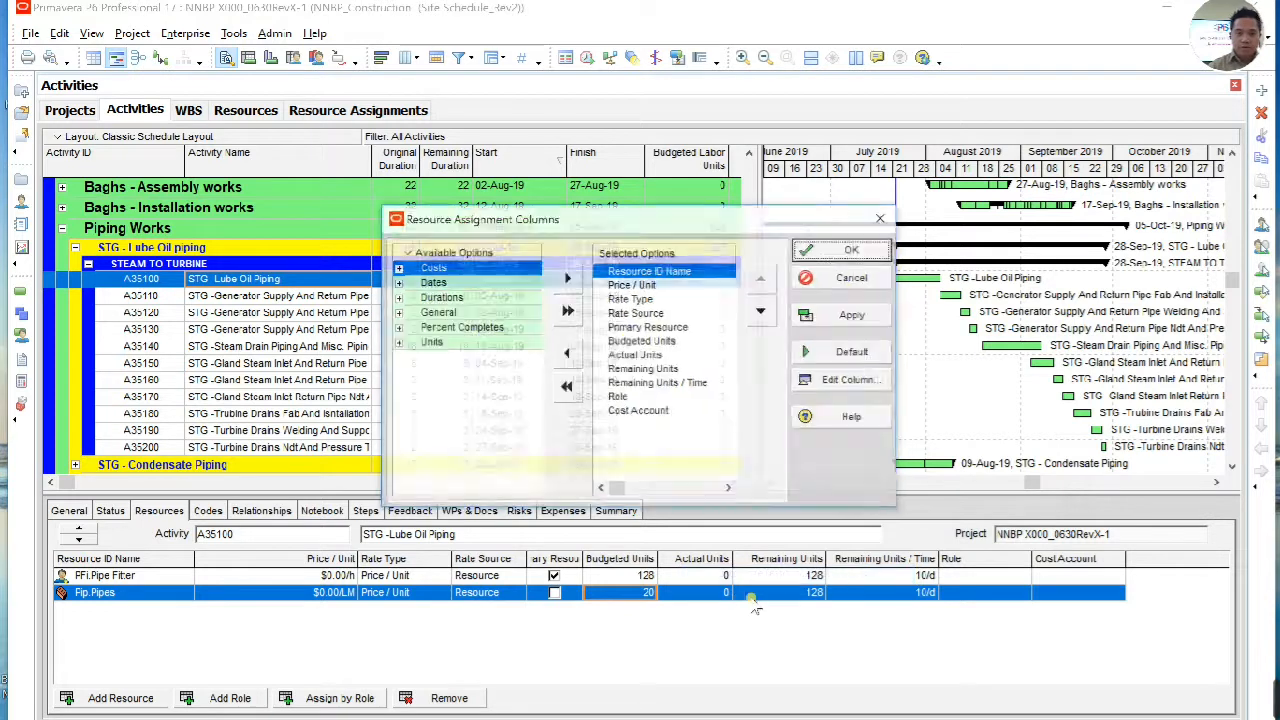
click(645, 286)
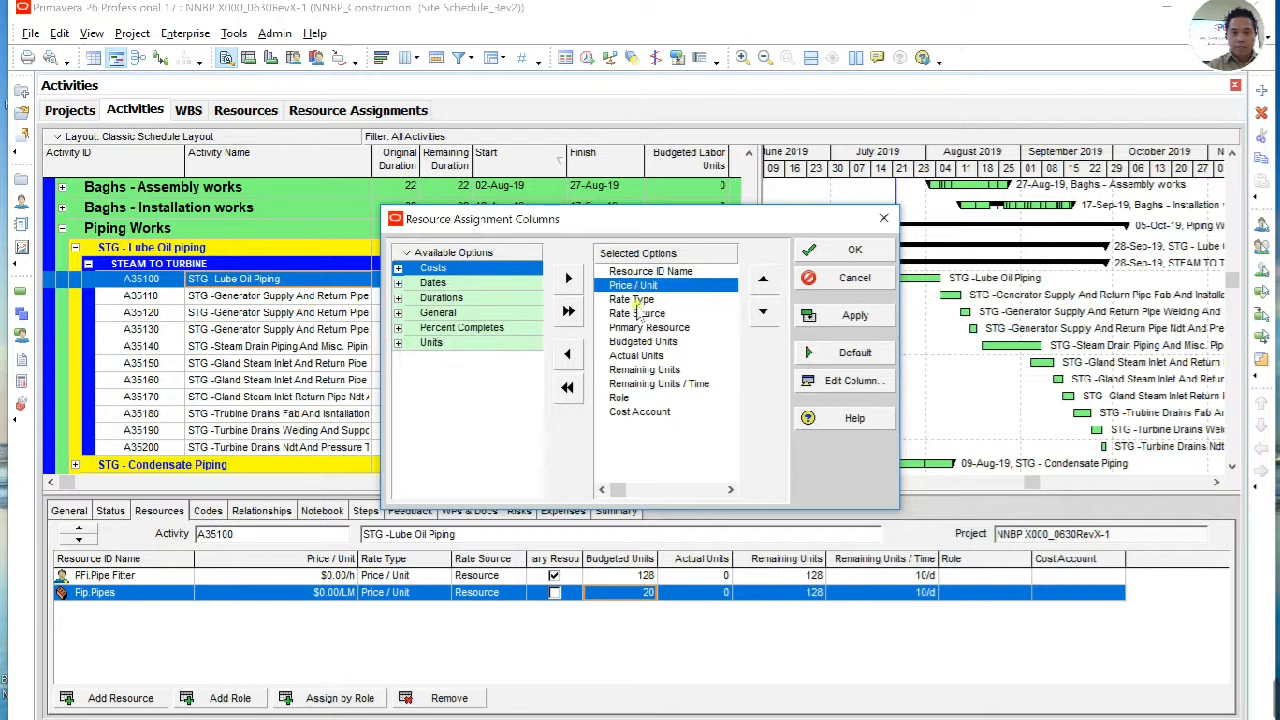
click(640, 300)
click(659, 314)
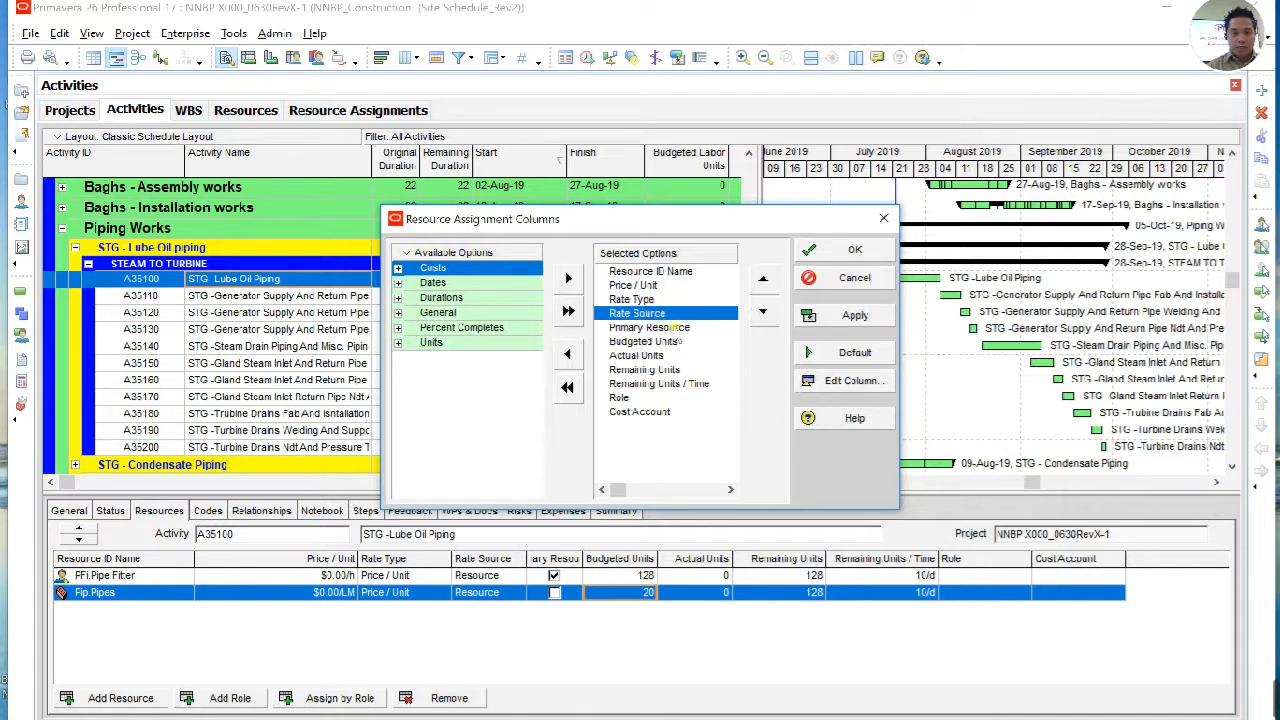
click(690, 329)
click(680, 342)
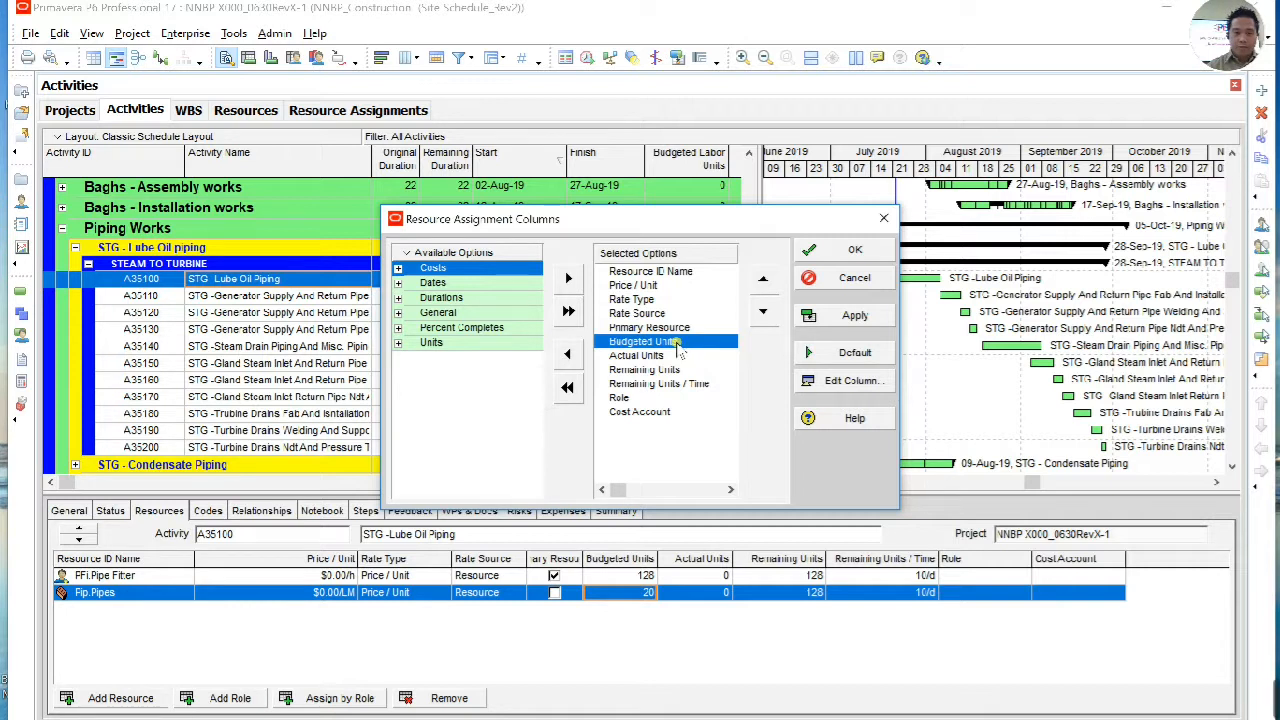
click(664, 356)
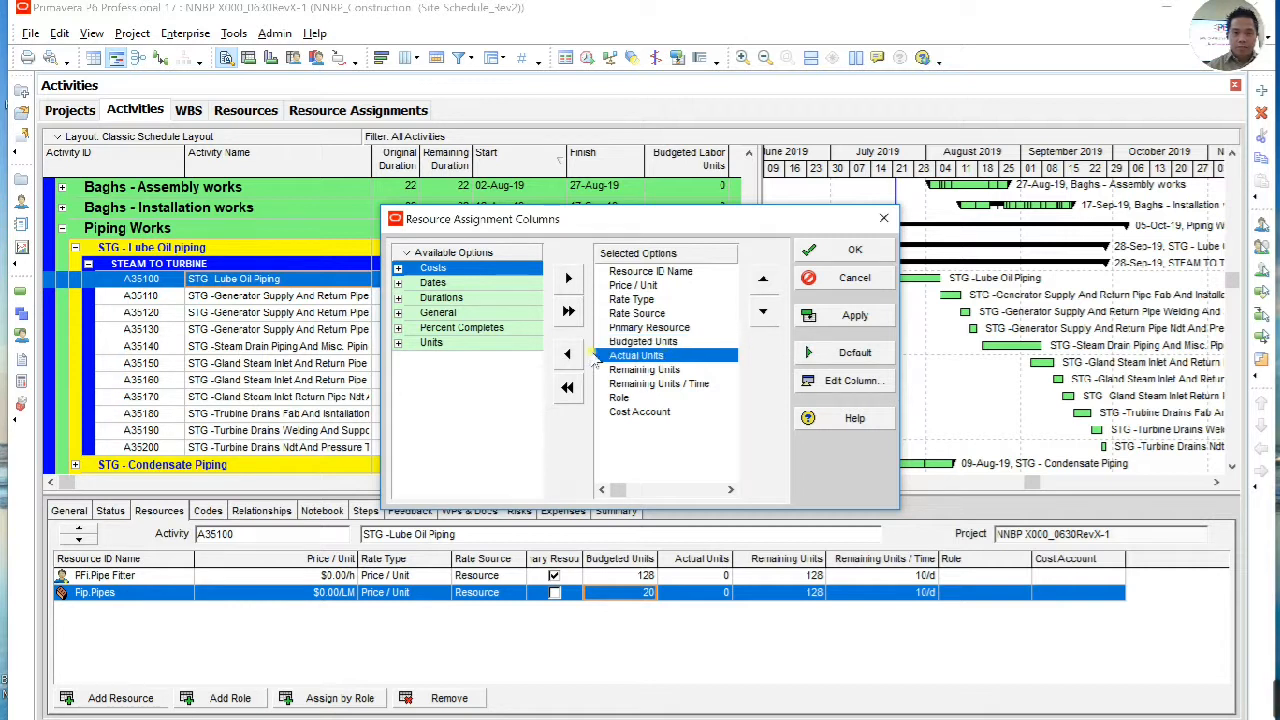
click(569, 354)
click(568, 355)
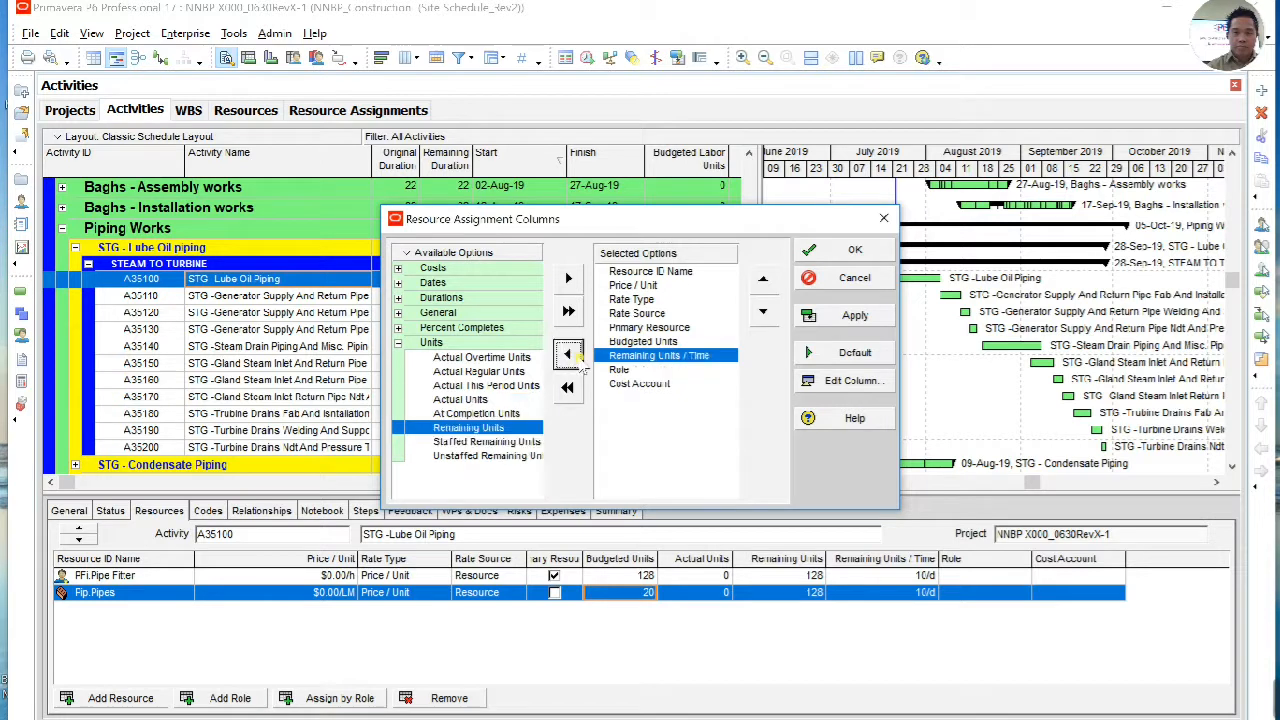
click(568, 355)
click(568, 355)
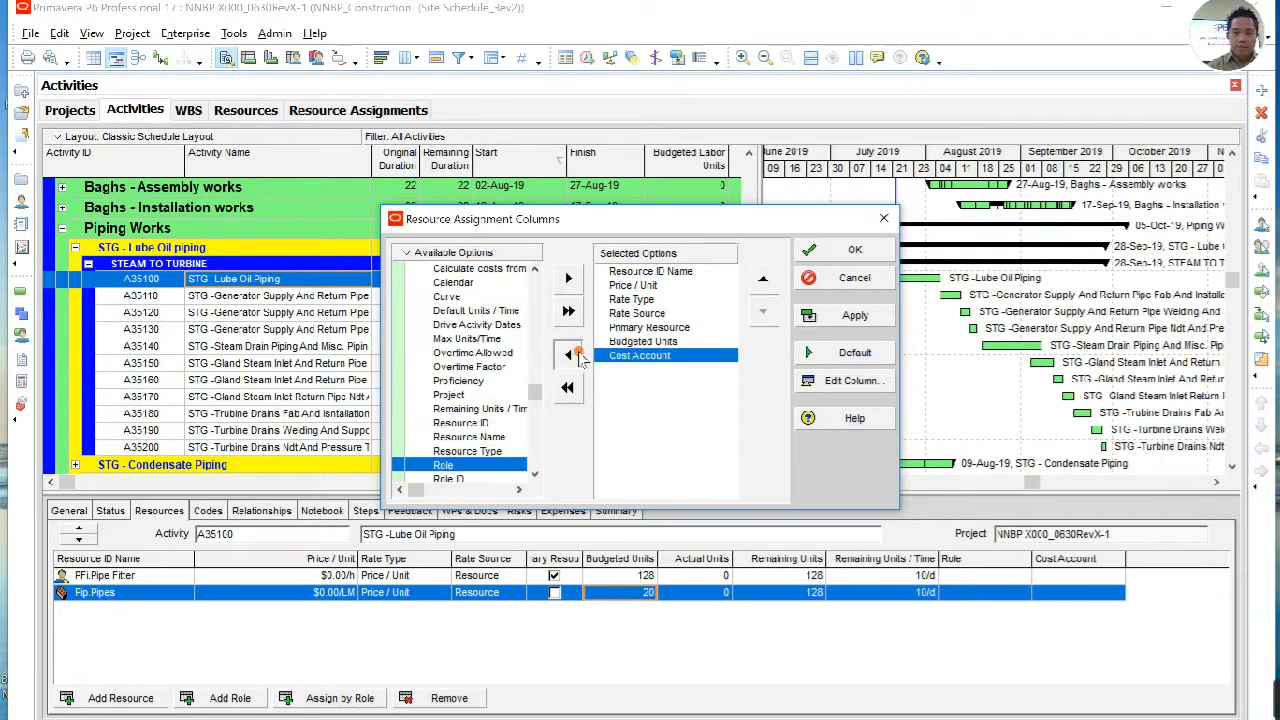
click(568, 355)
Step: Add Original Duration from the Durations group to the selected resource assignment columns
click(471, 353)
scroll(485, 380, up, 1)
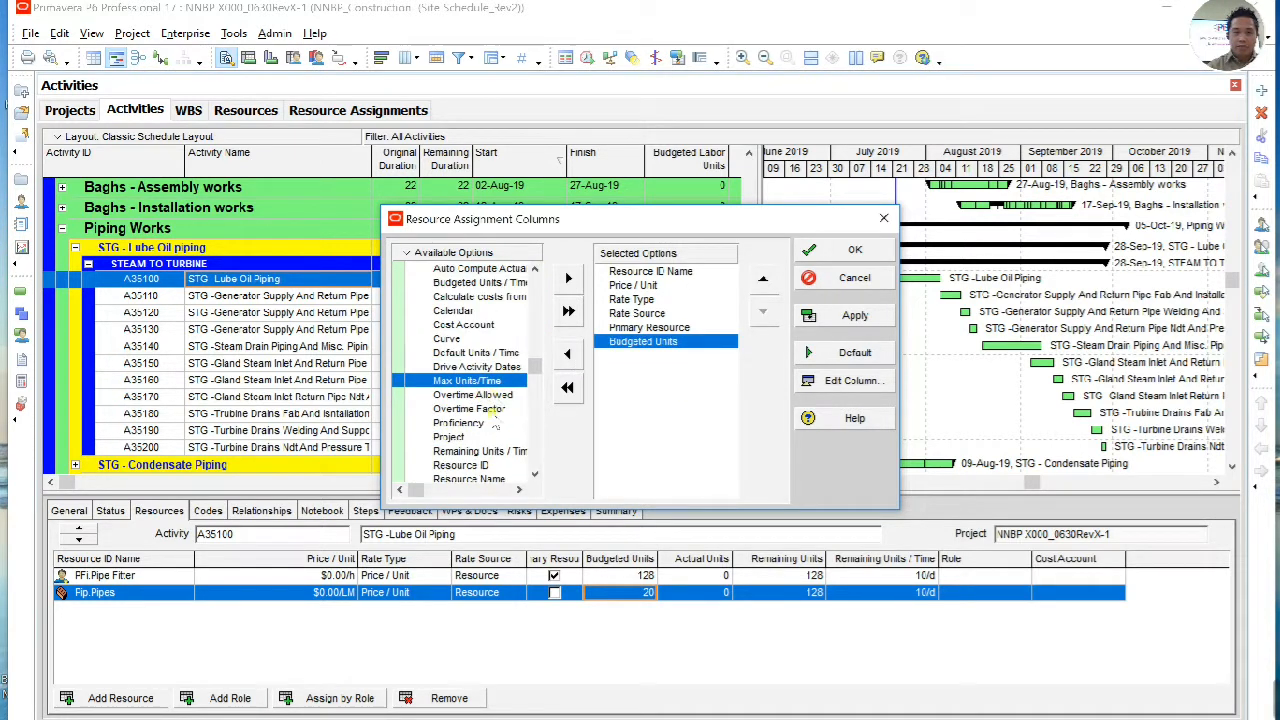
scroll(490, 420, up, 2)
scroll(493, 415, up, 1)
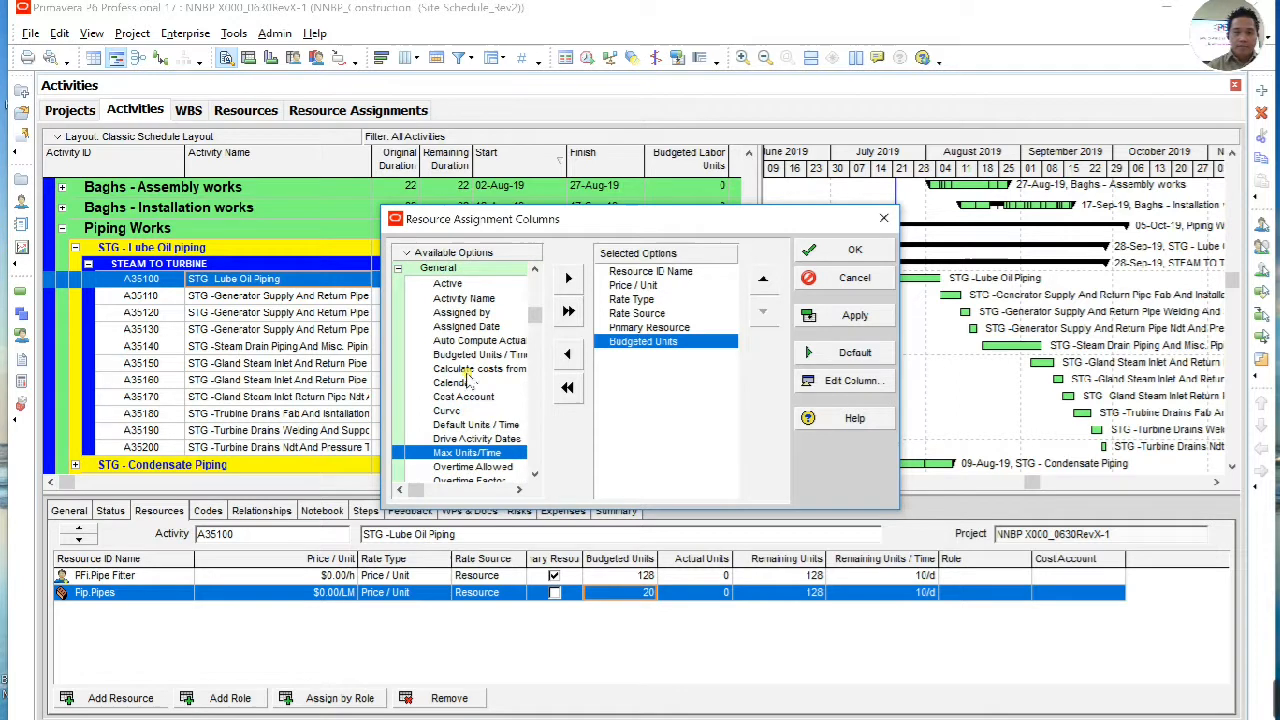
click(398, 269)
click(398, 298)
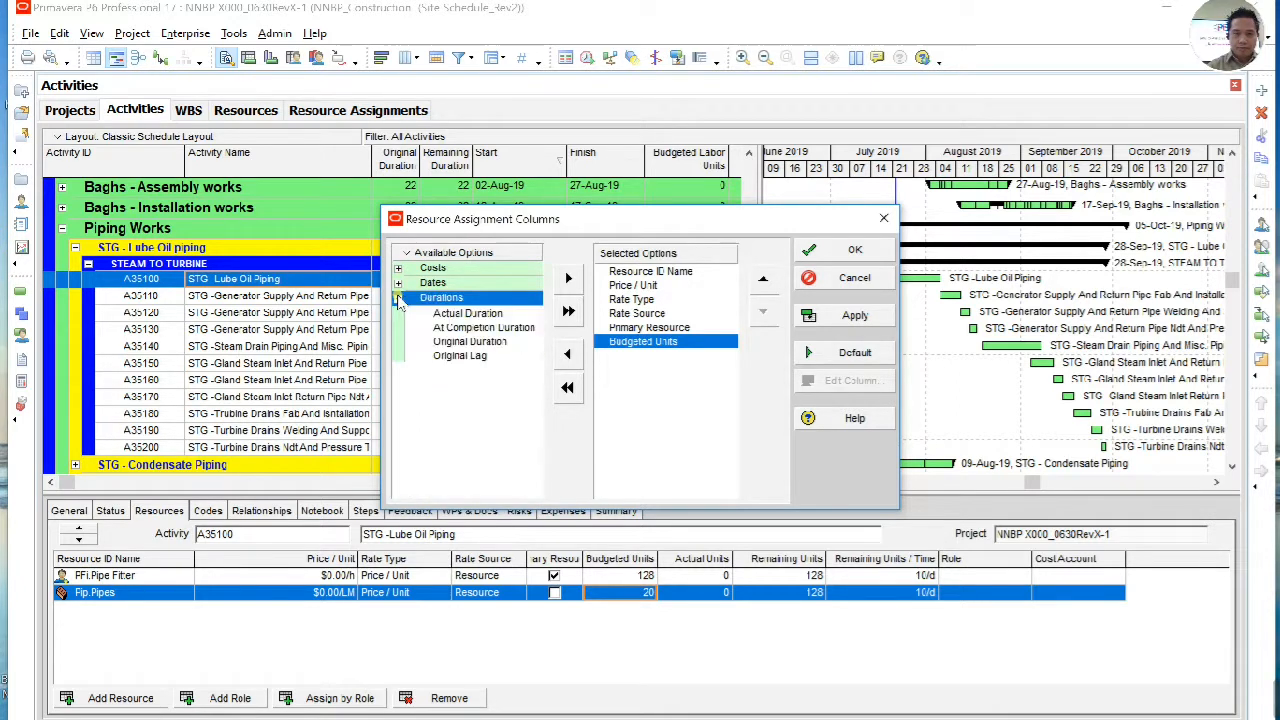
click(399, 398)
scroll(419, 308, up, 2)
scroll(420, 310, up, 2)
double_click(485, 341)
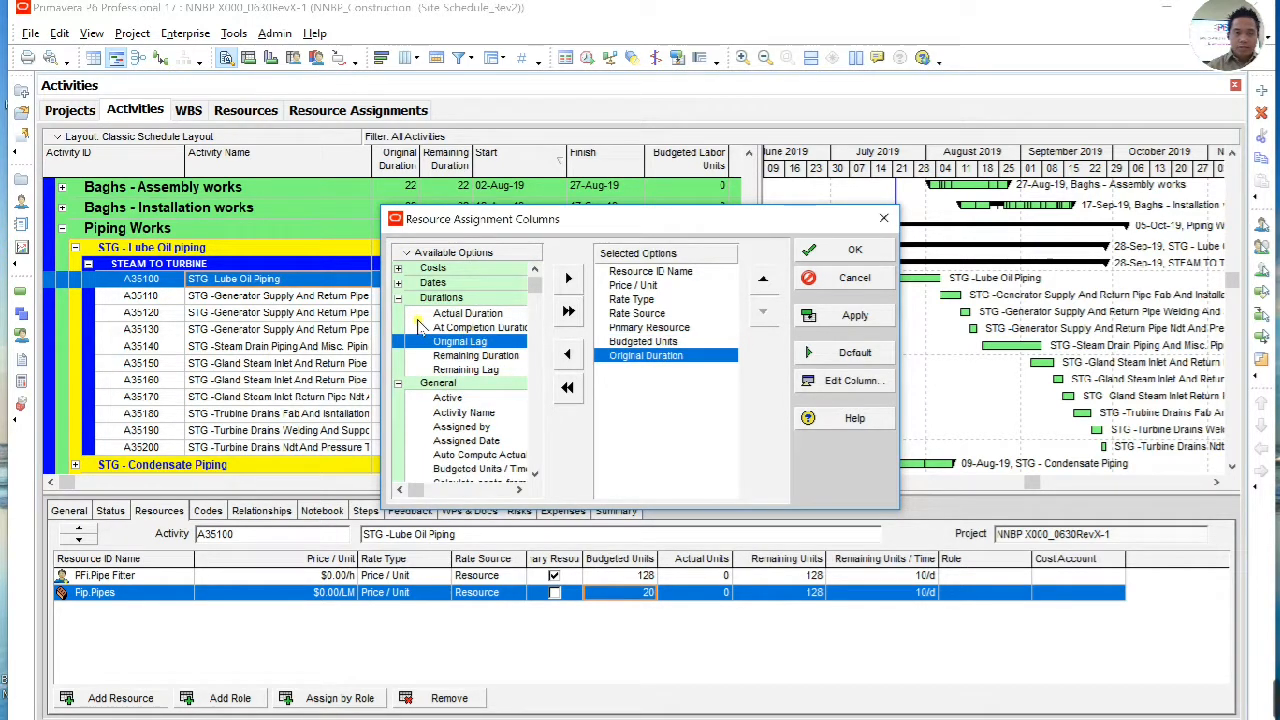
Step: Add Budgeted Units / Time from the General group to the resource assignment columns and apply the column changes
click(398, 299)
click(466, 368)
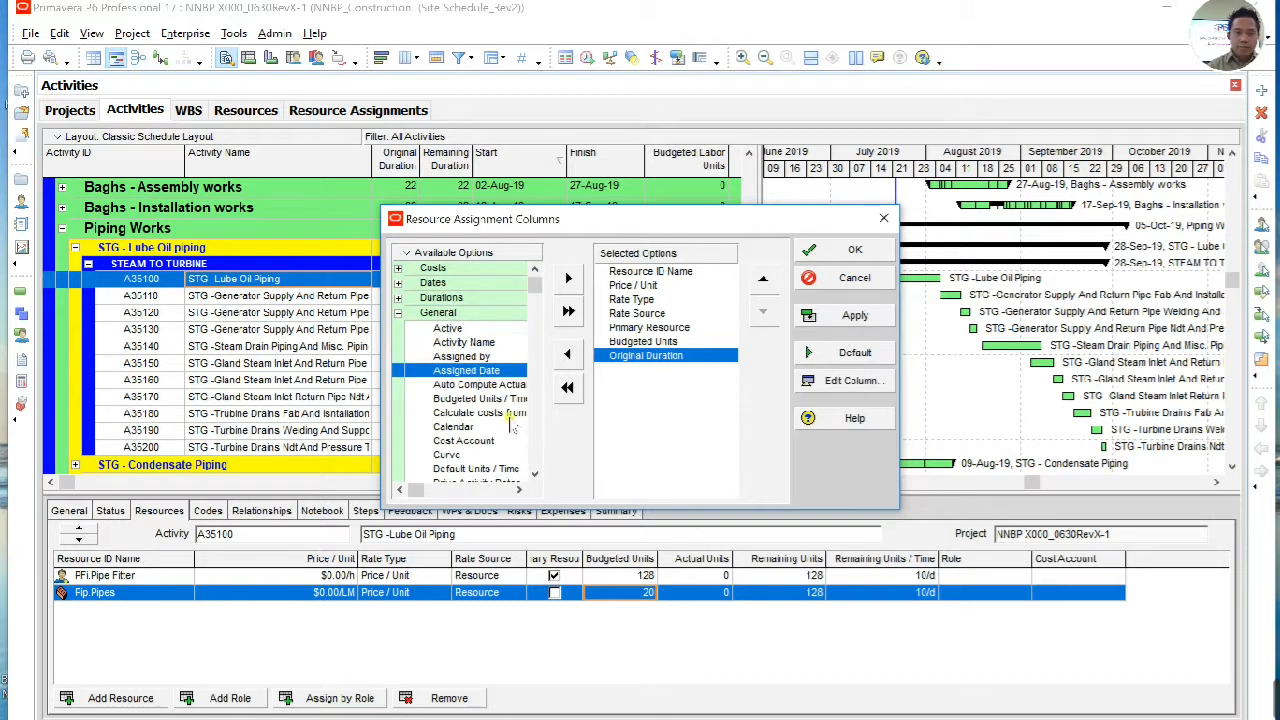
scroll(497, 409, down, 2)
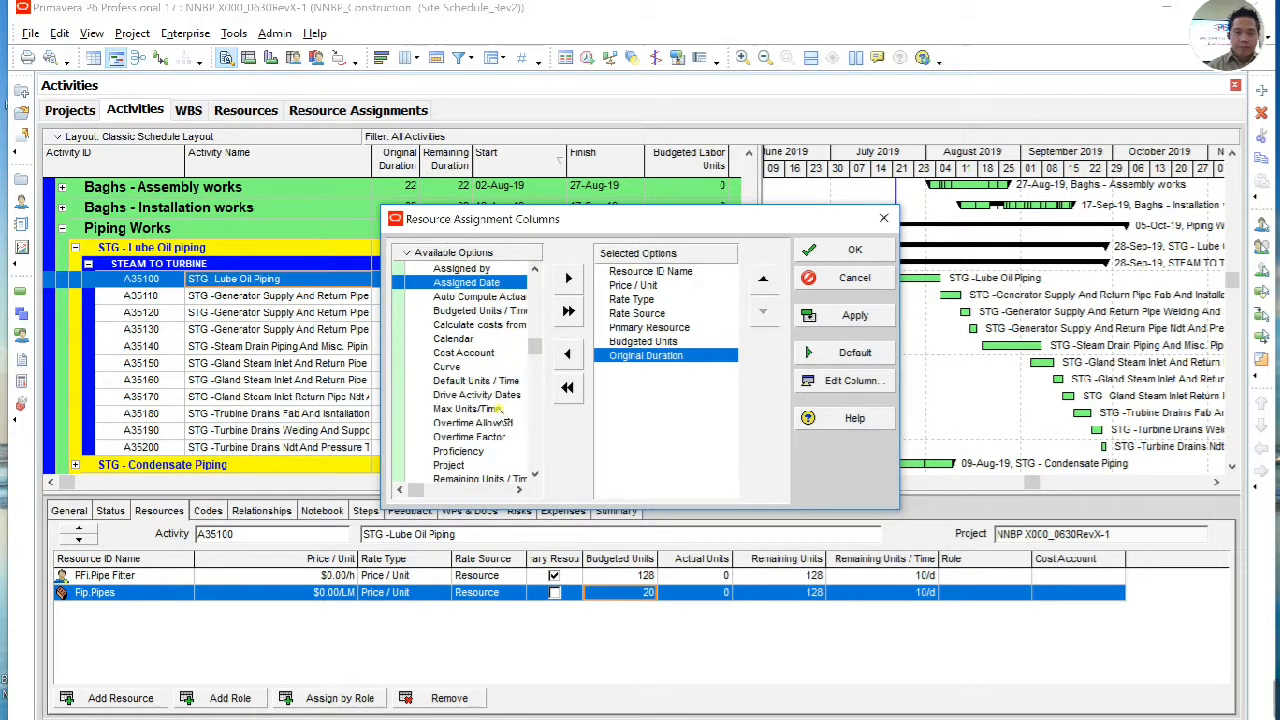
double_click(497, 311)
click(830, 320)
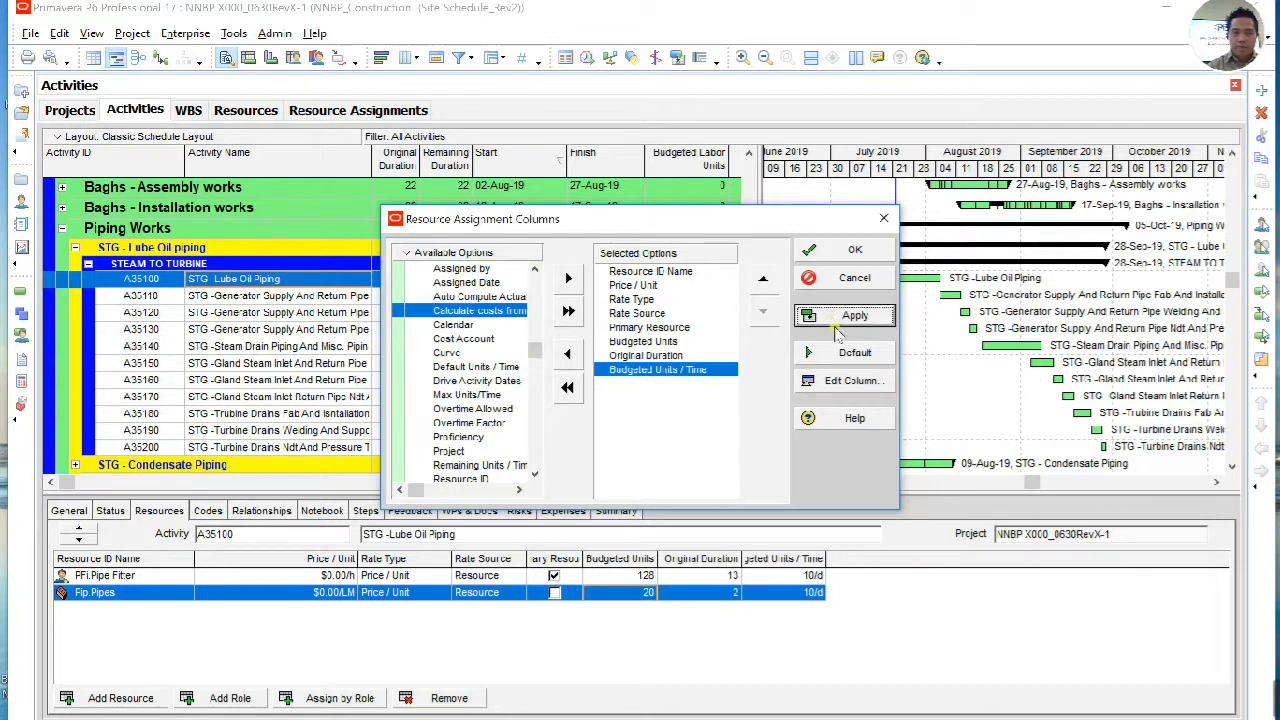
click(855, 248)
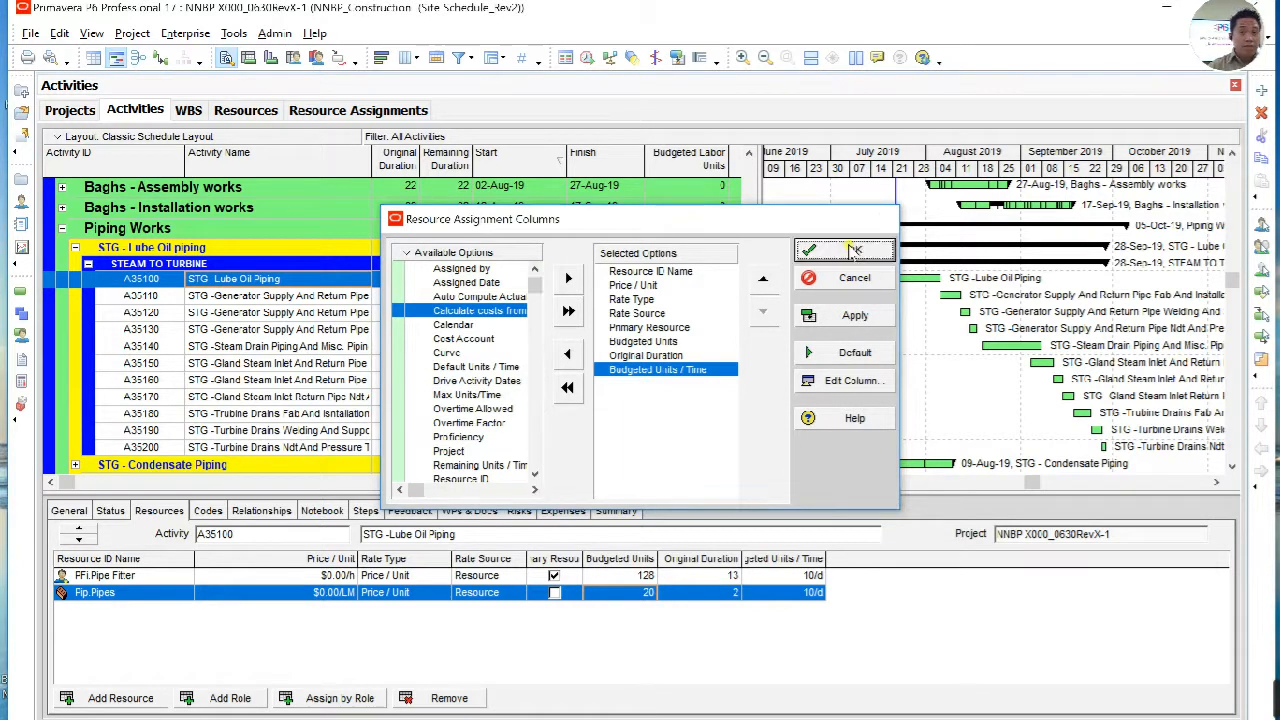
Step: Set the Durations Format in the user preferences to Hour with 2 decimals
click(815, 593)
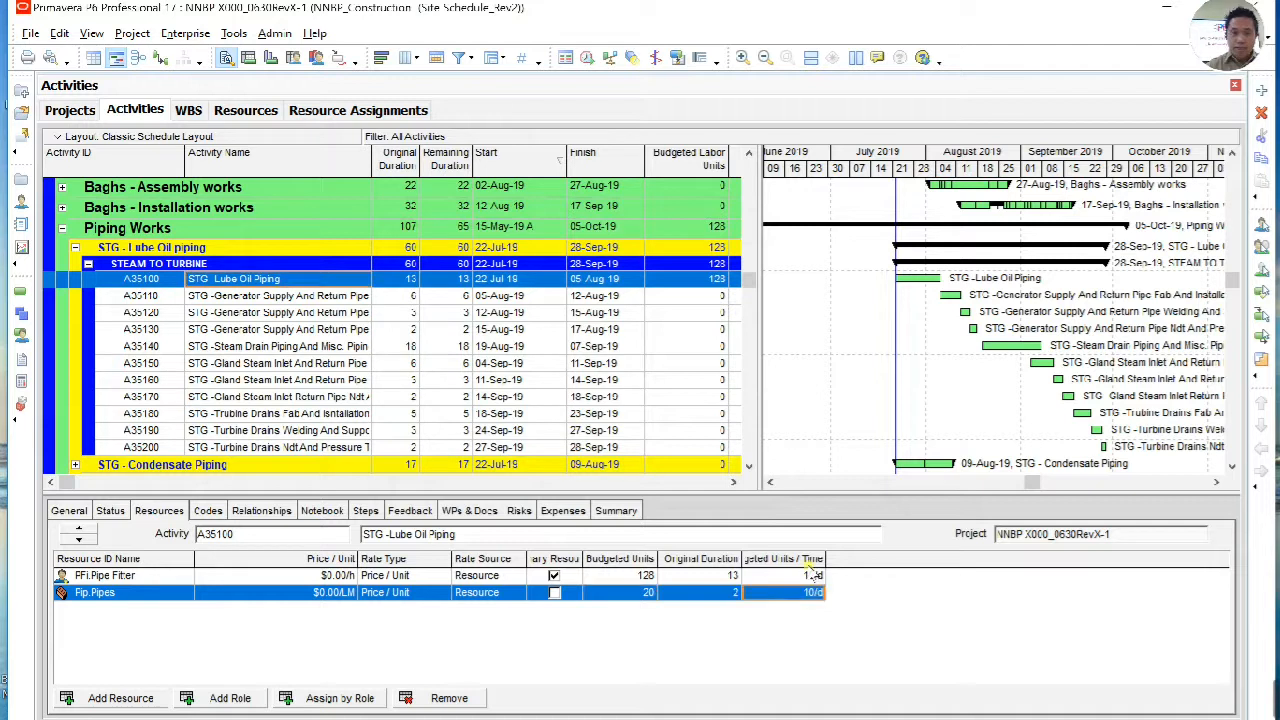
click(59, 33)
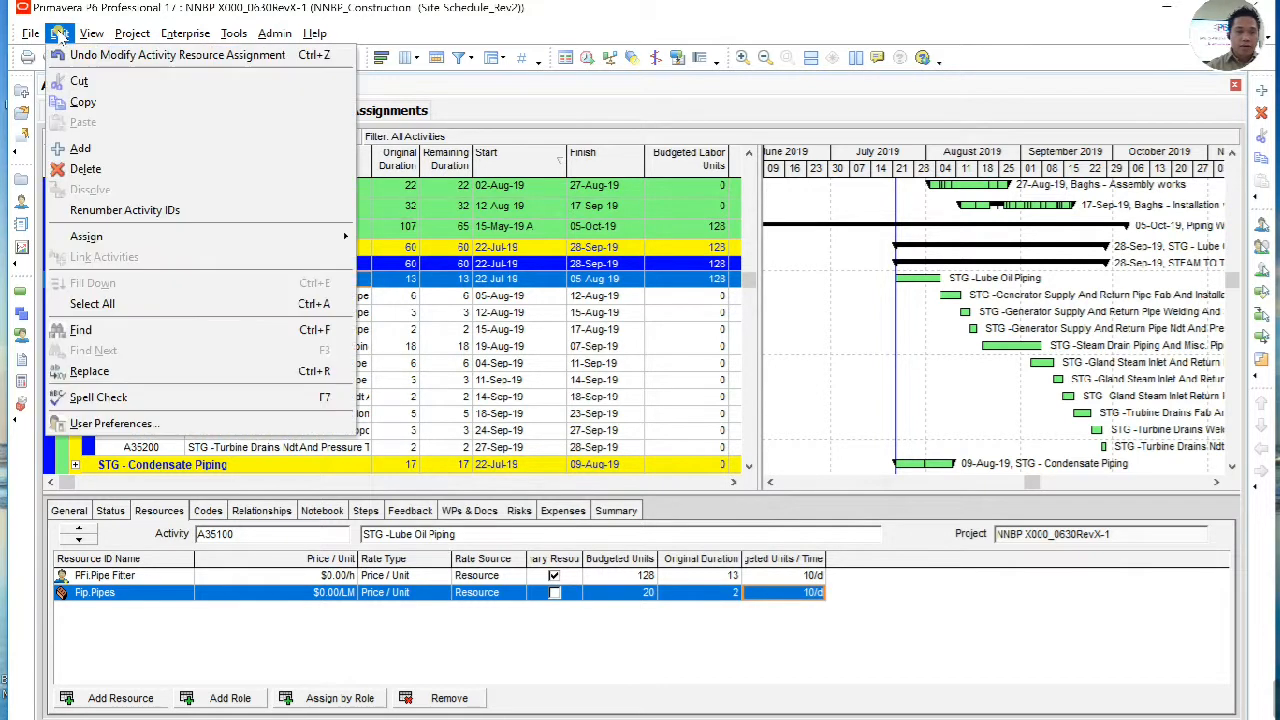
click(112, 424)
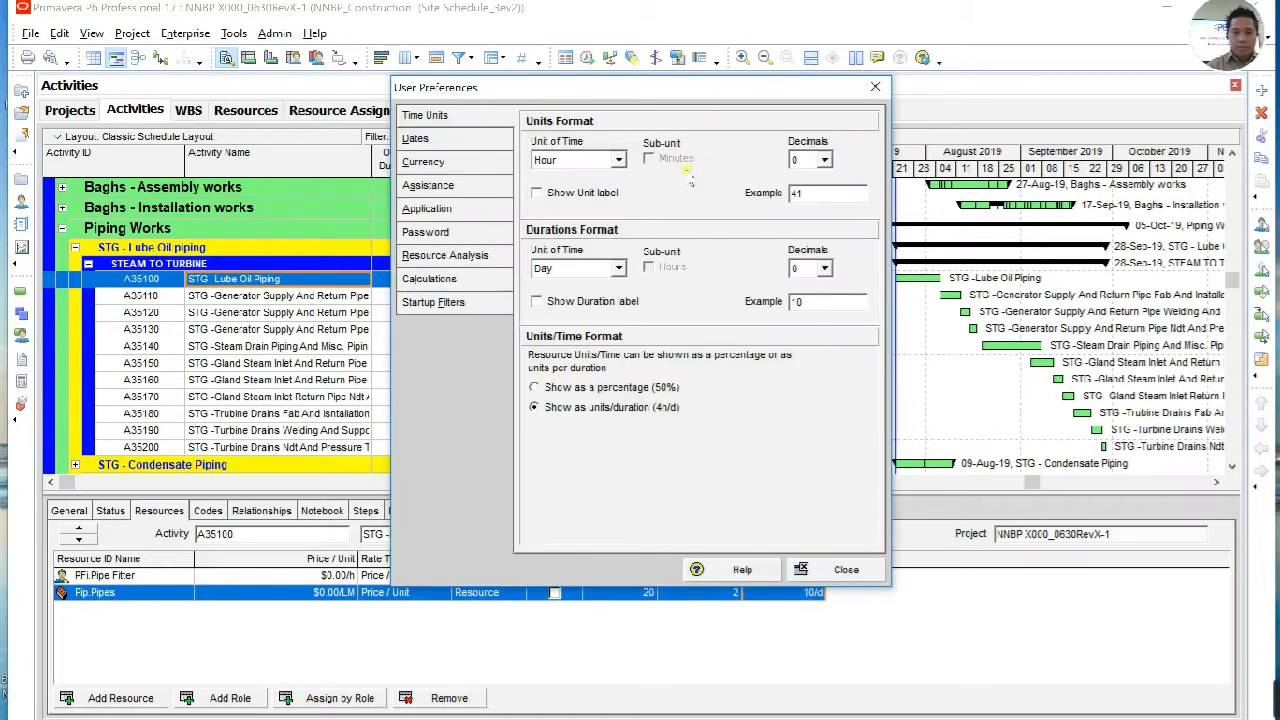
click(580, 268)
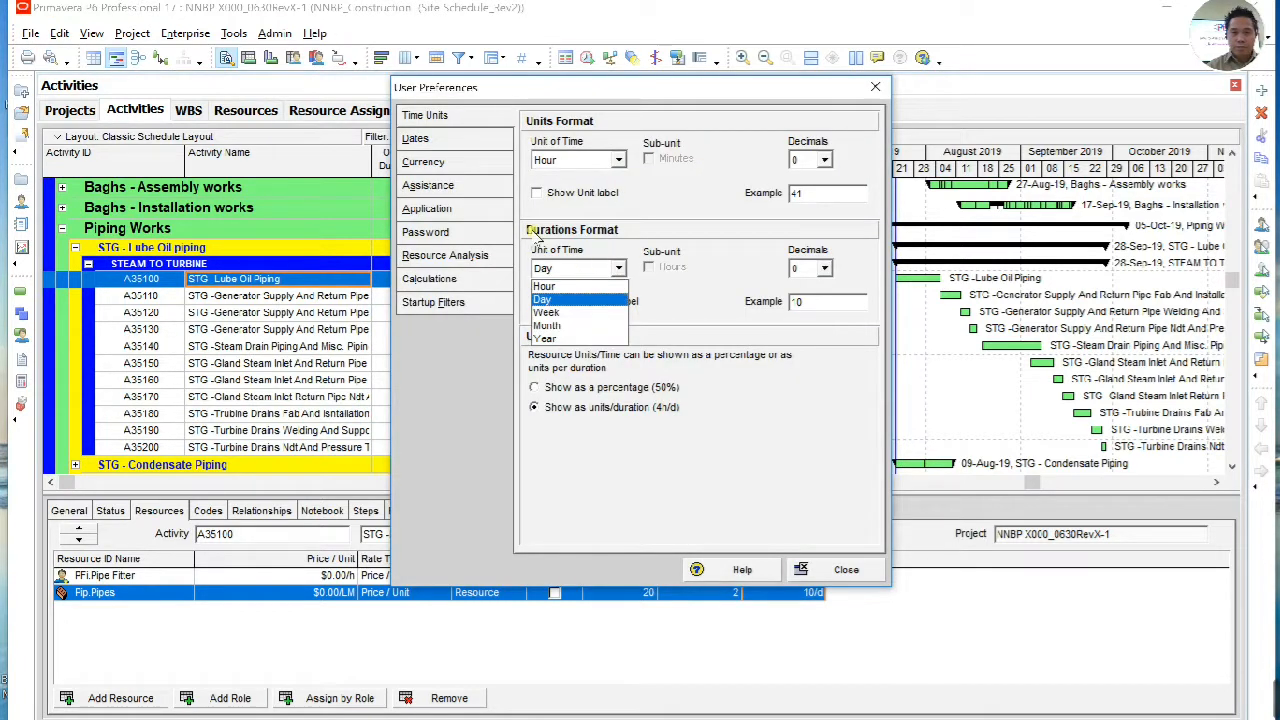
click(578, 286)
click(825, 268)
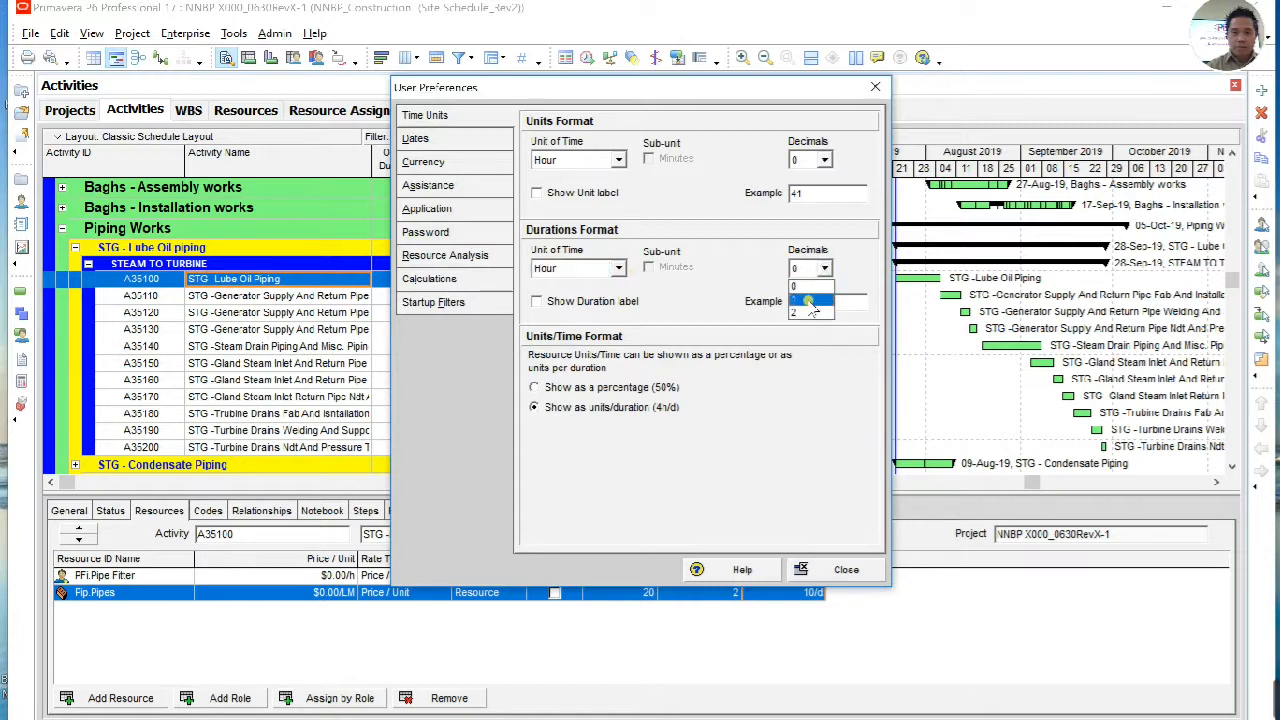
click(818, 308)
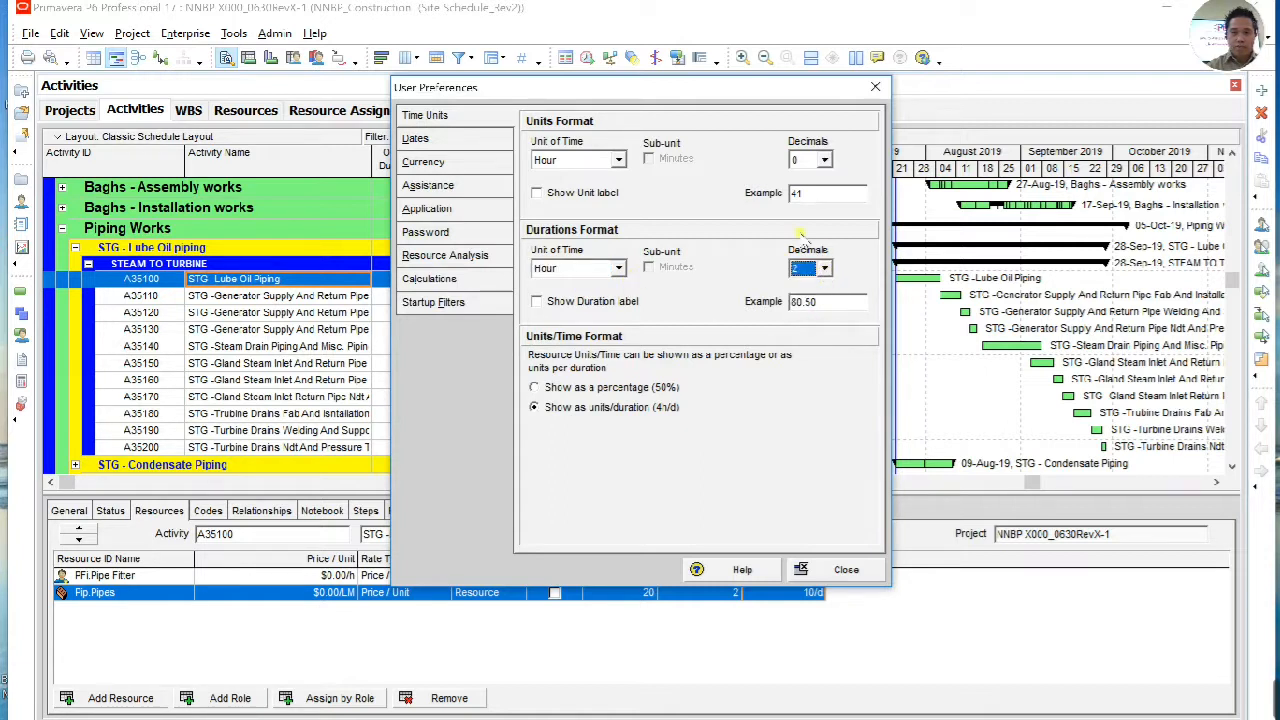
click(838, 571)
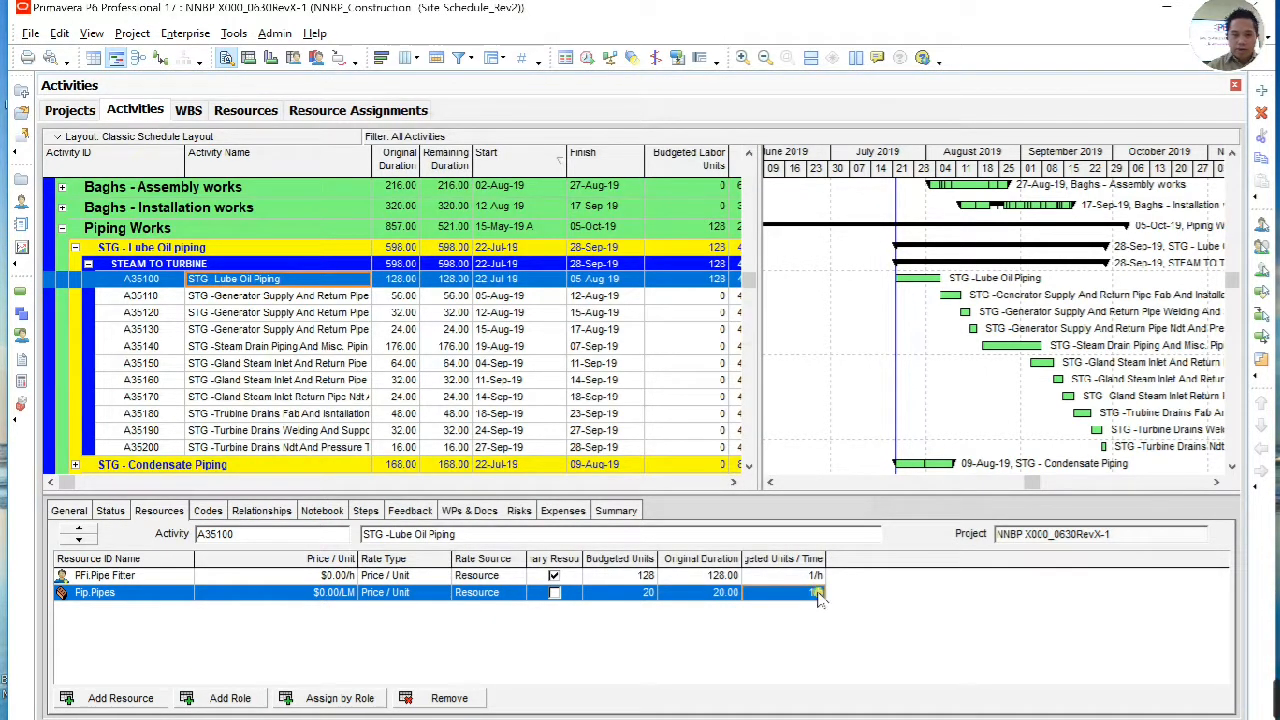
Step: Compare the Budgeted Units, Original Duration and Budgeted Units / Time of the Pipes and Pipe Fitter assignments on activity A35100
click(131, 595)
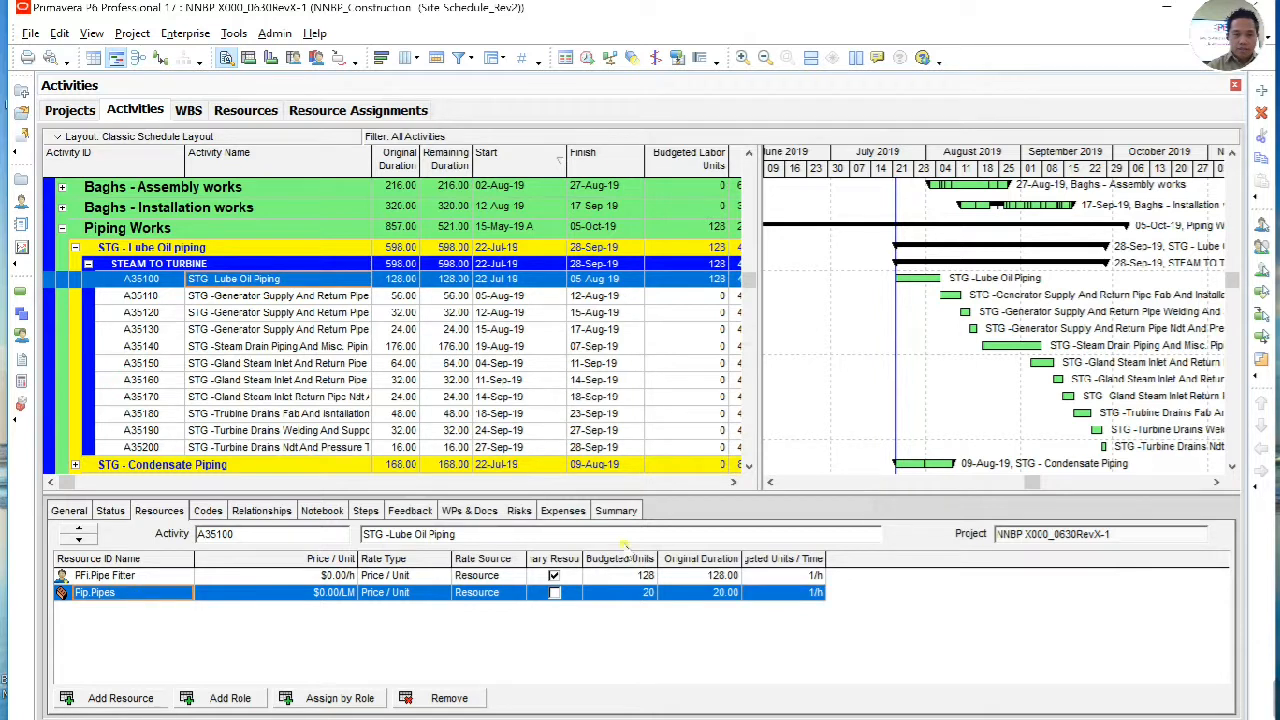
click(718, 577)
click(106, 578)
click(645, 580)
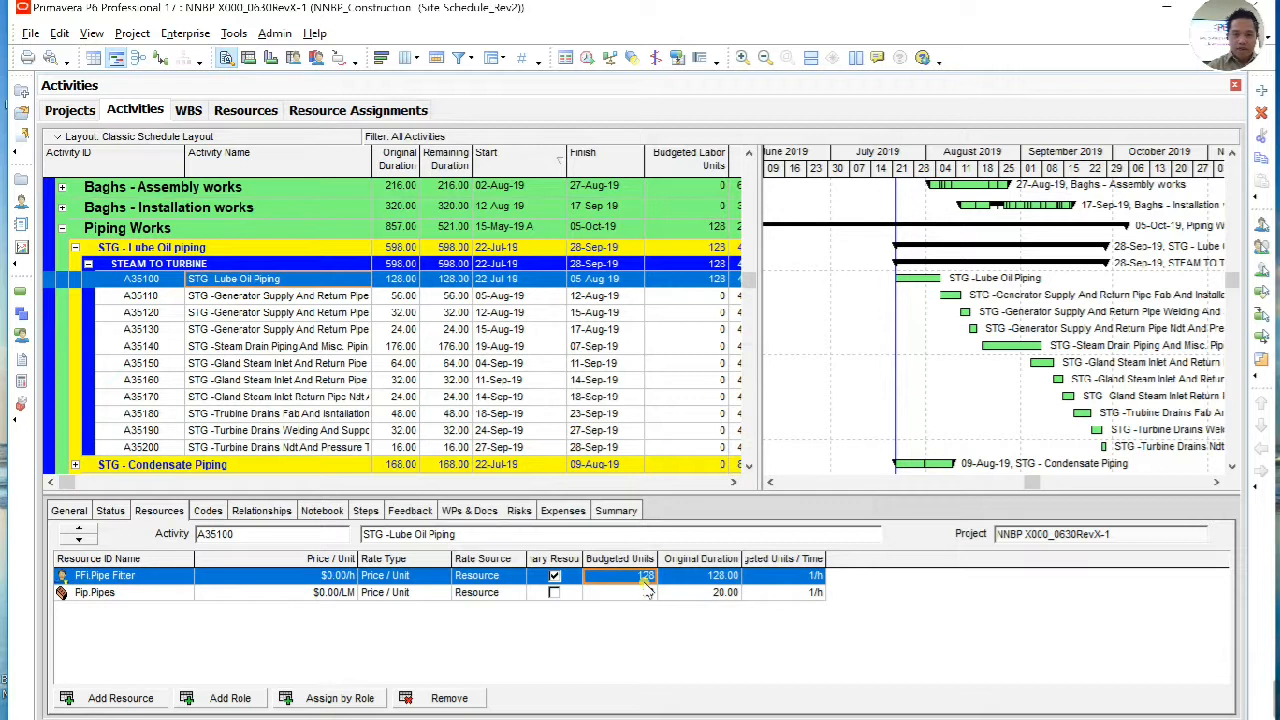
click(788, 578)
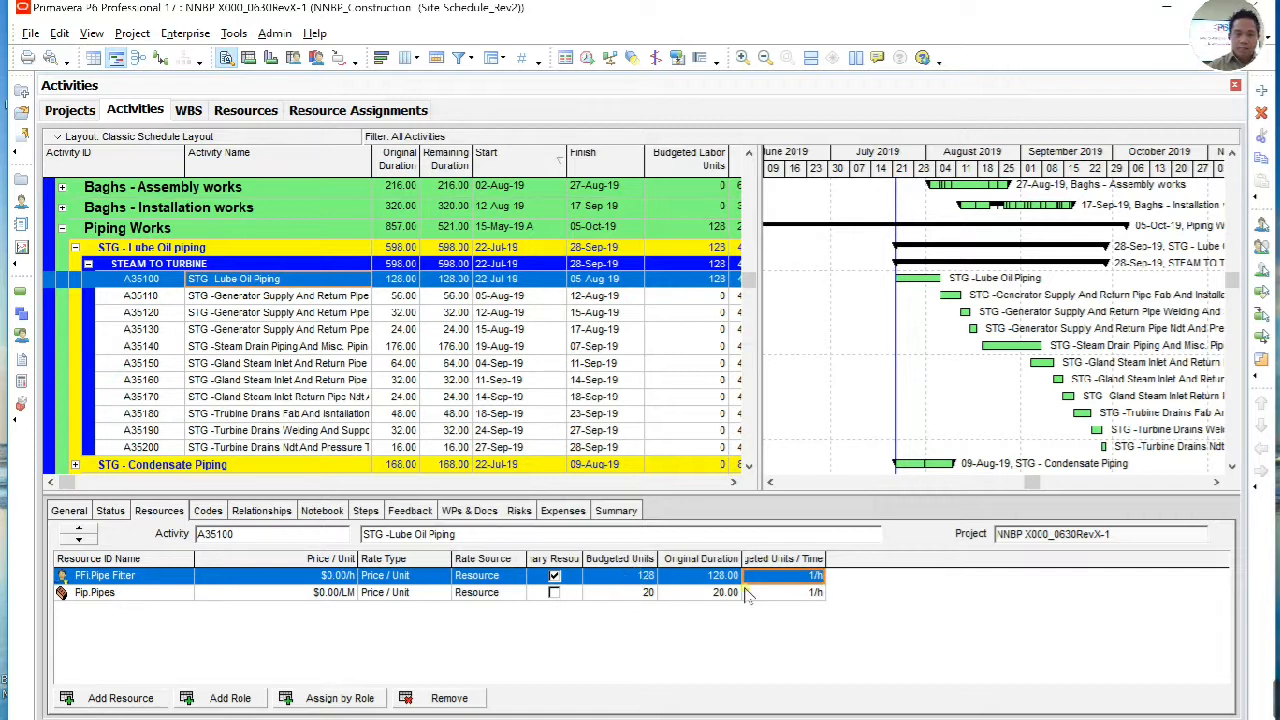
Step: Switch to the Windows Calculator and divide 128 by 2
key(super)
text(cal)
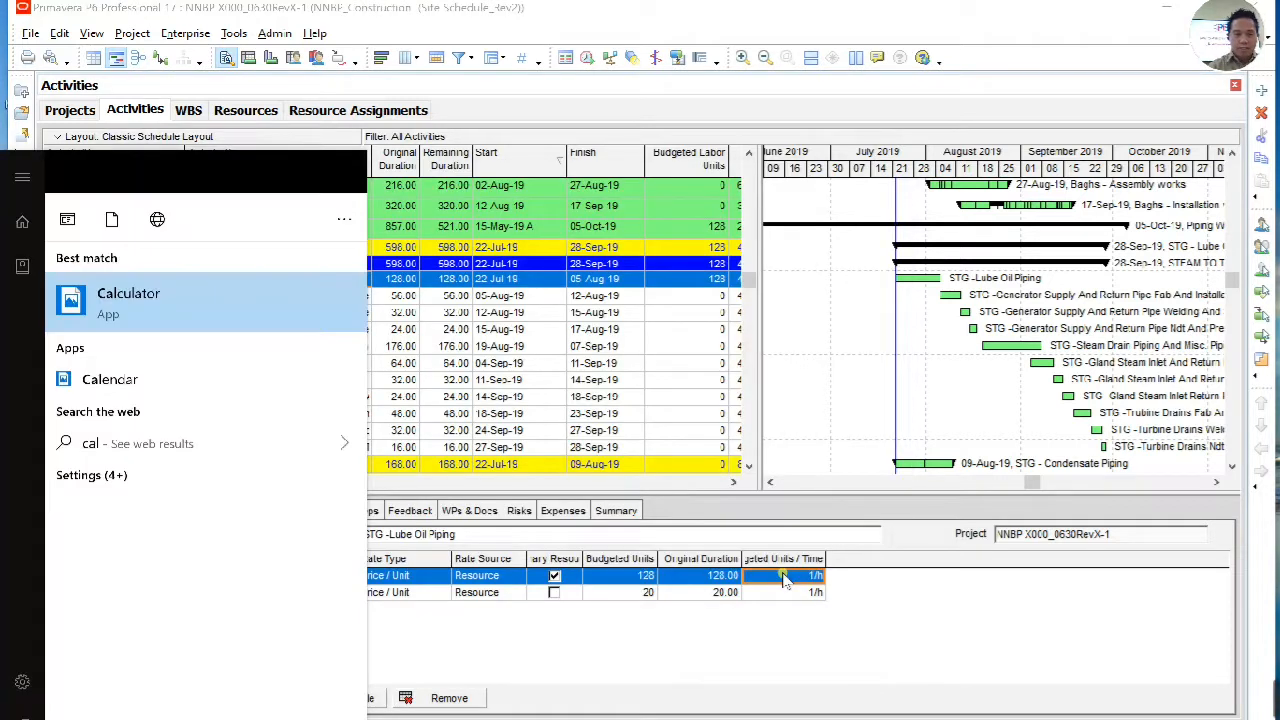
key(Return)
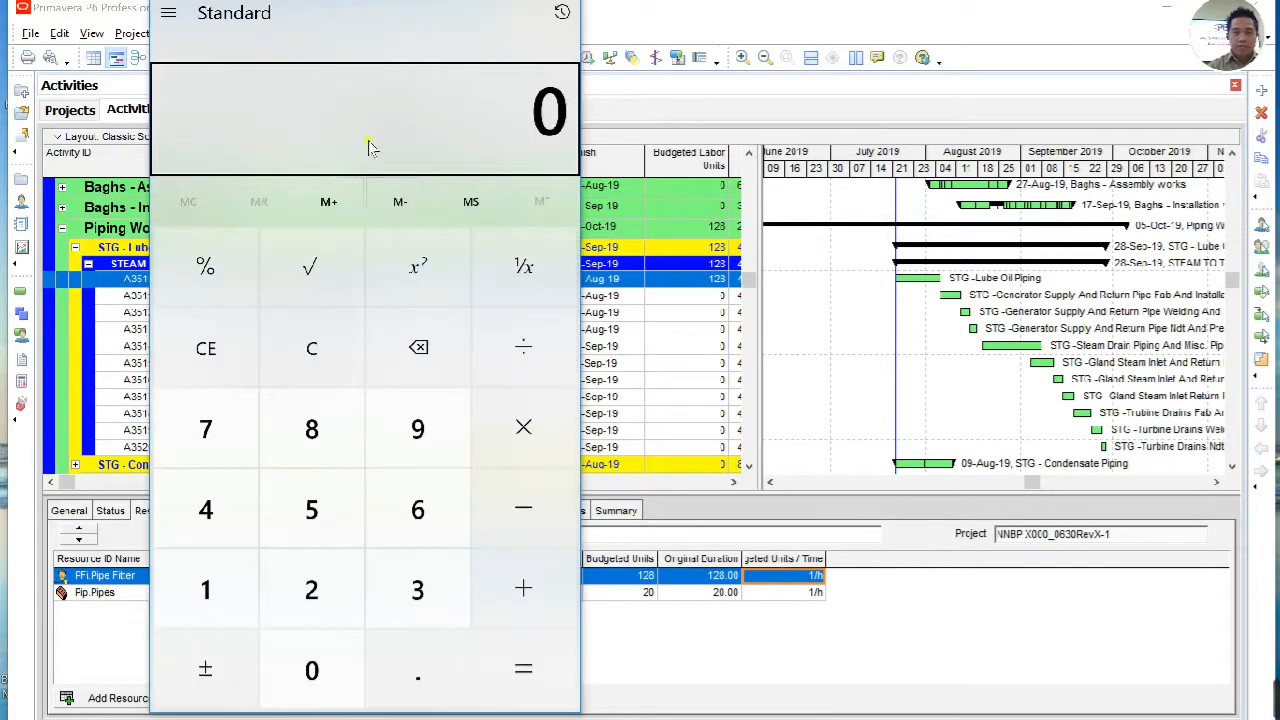
text(128)
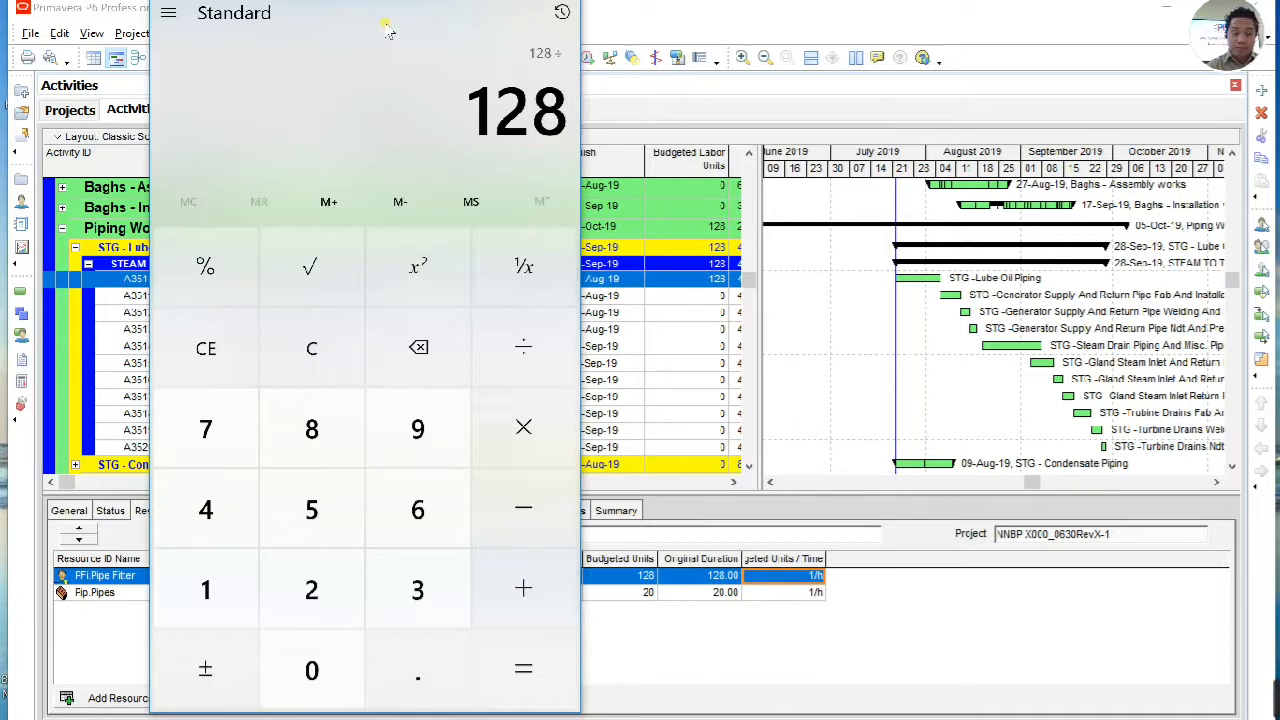
text(2)
key(Return)
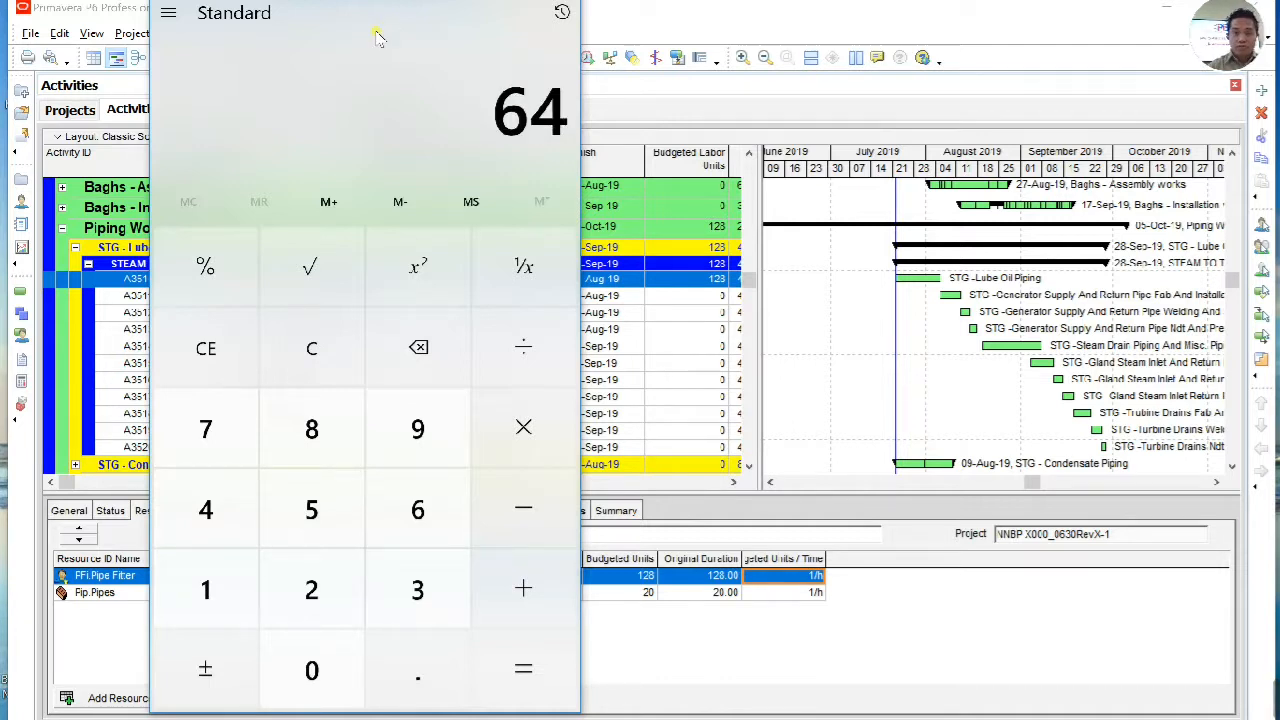
Step: Return to Primavera P6, try an Original Duration of 64 hours for the Pipe Fitter assignment, and undo the change
click(720, 577)
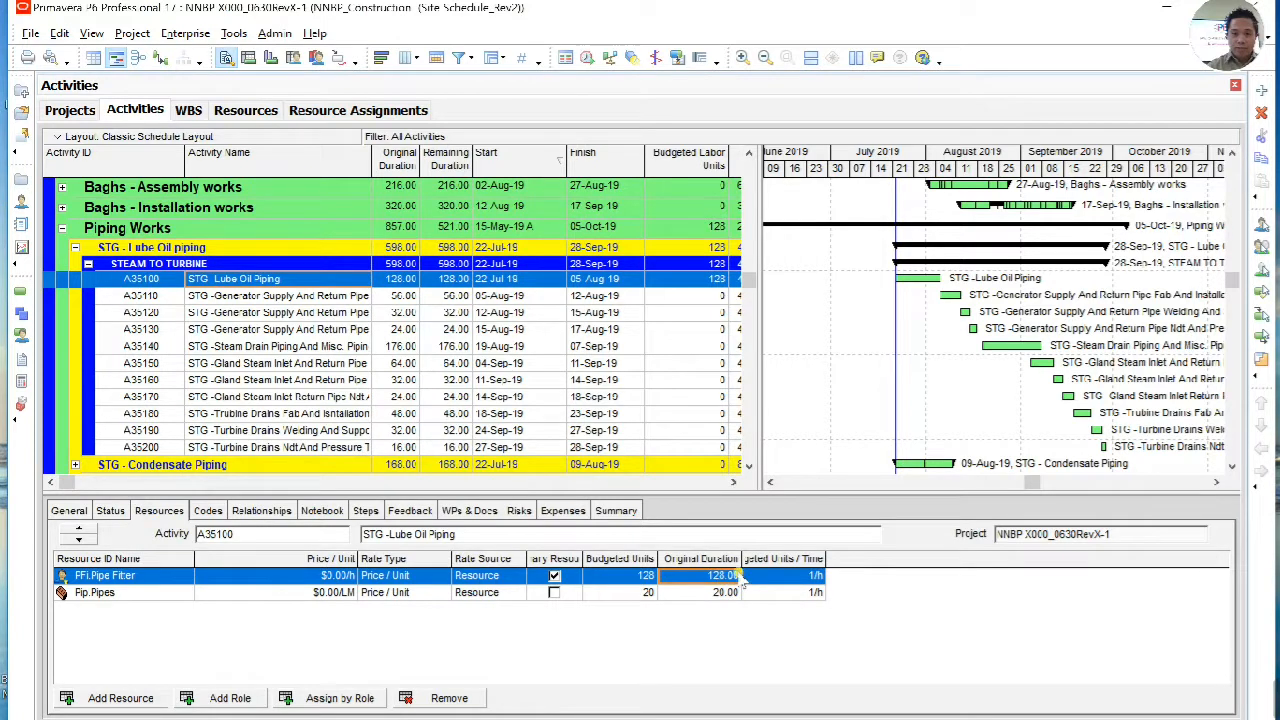
key(alt+Tab)
key(alt+Tab)
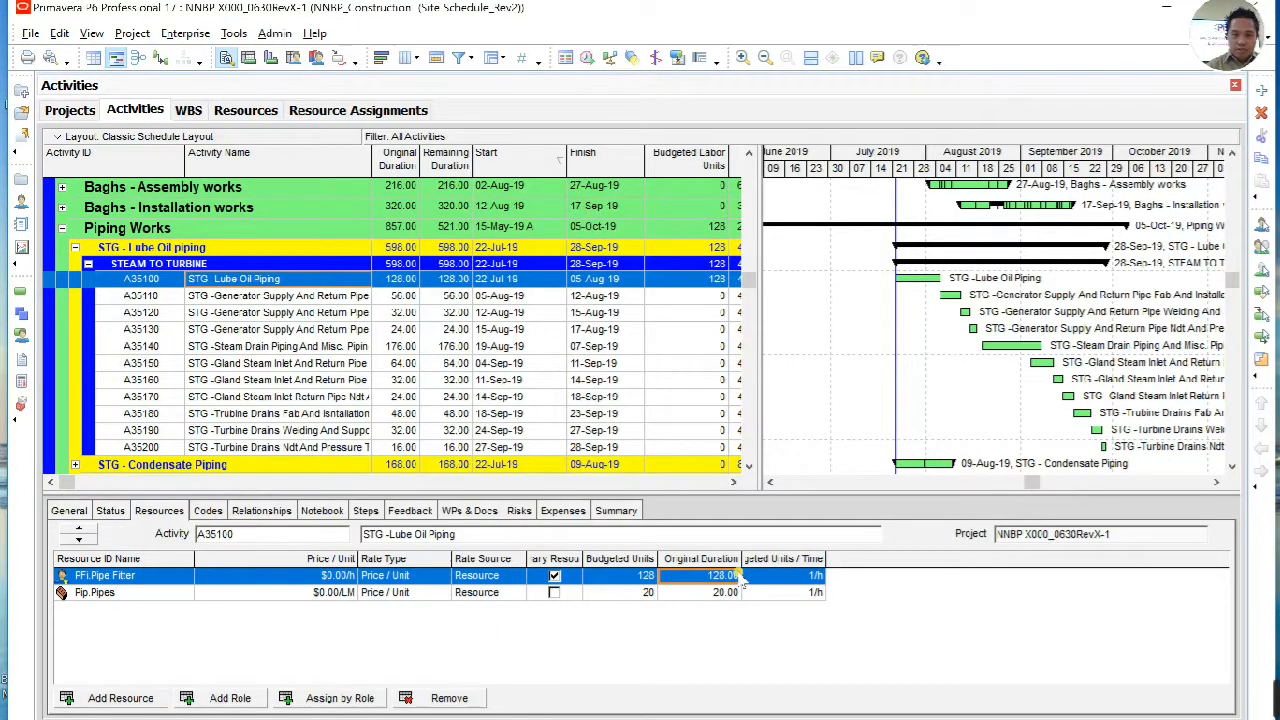
click(737, 577)
text(6)
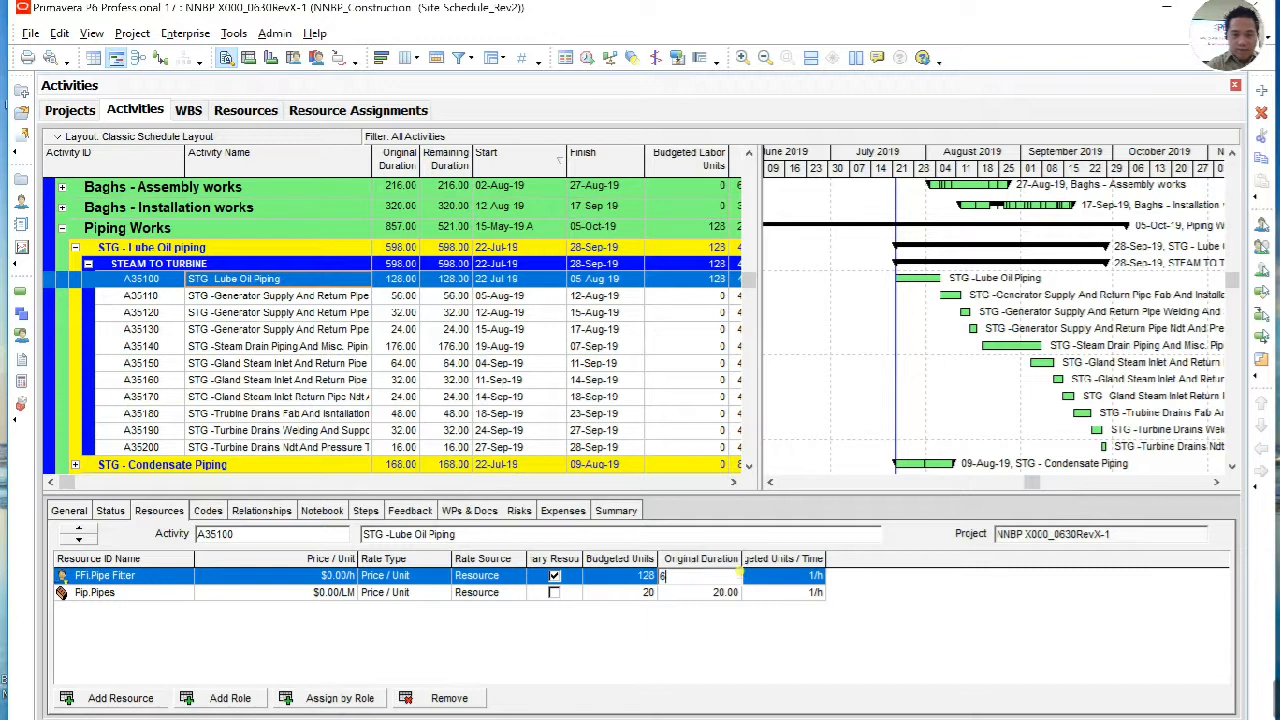
text(4)
key(Return)
click(815, 577)
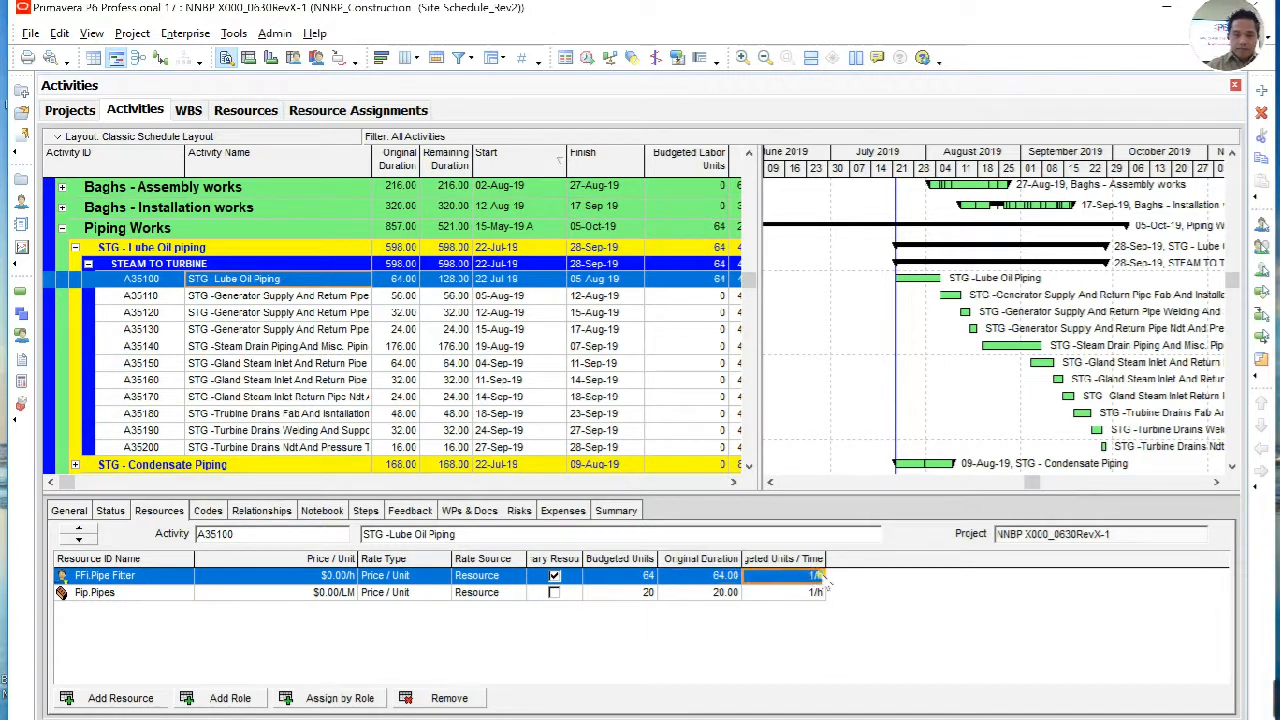
key(ctrl+z)
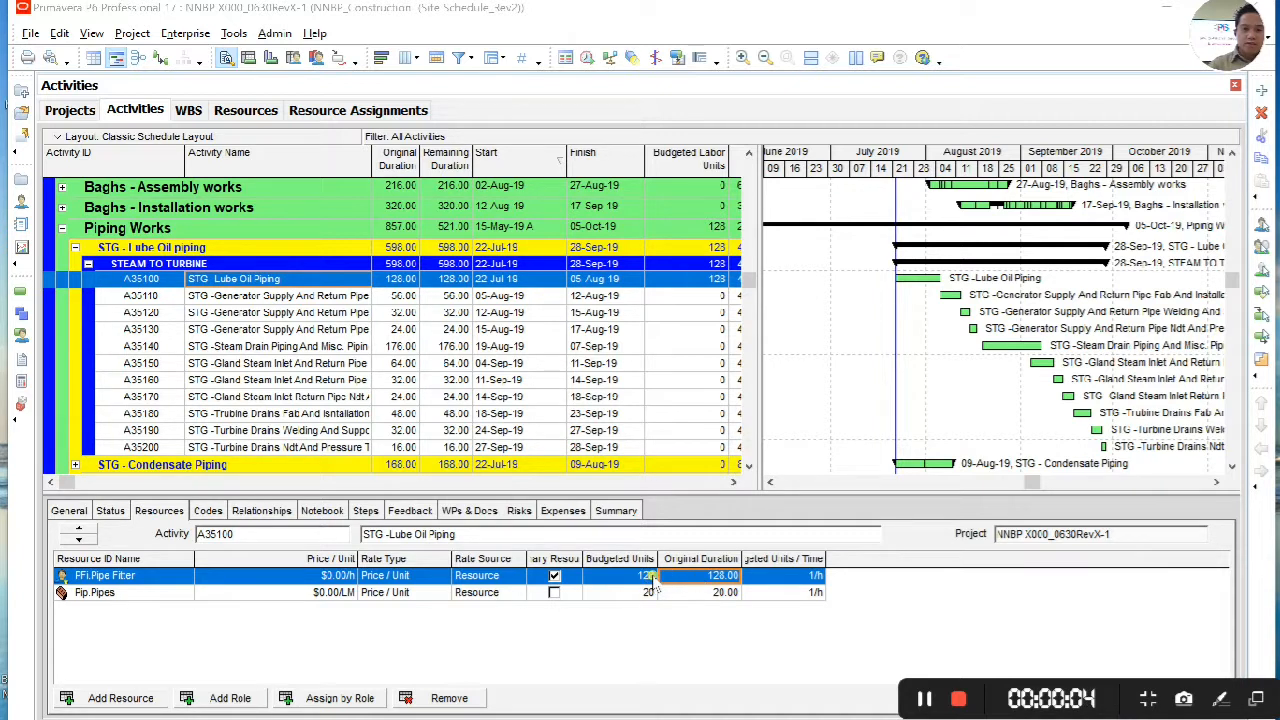
Step: Set the Original Duration of the Pipe Fitter assignment on activity A35100 to 64 hours
click(730, 576)
text(64)
key(Return)
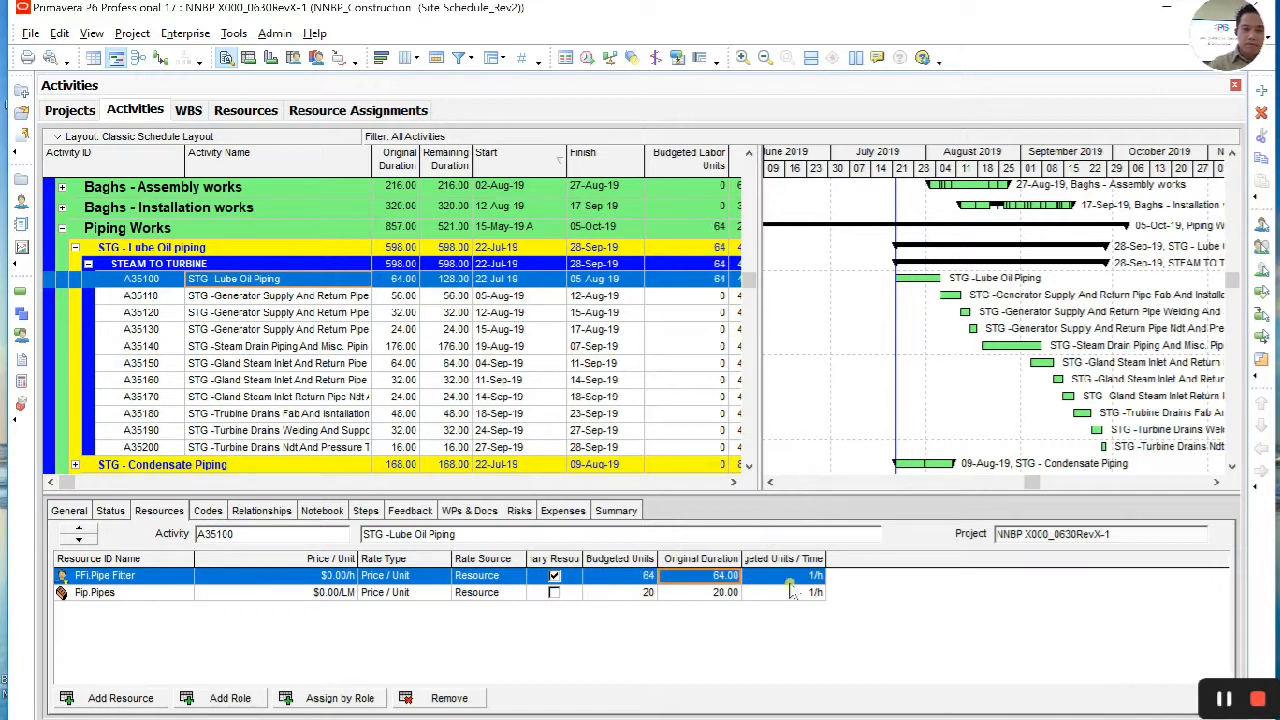
click(647, 578)
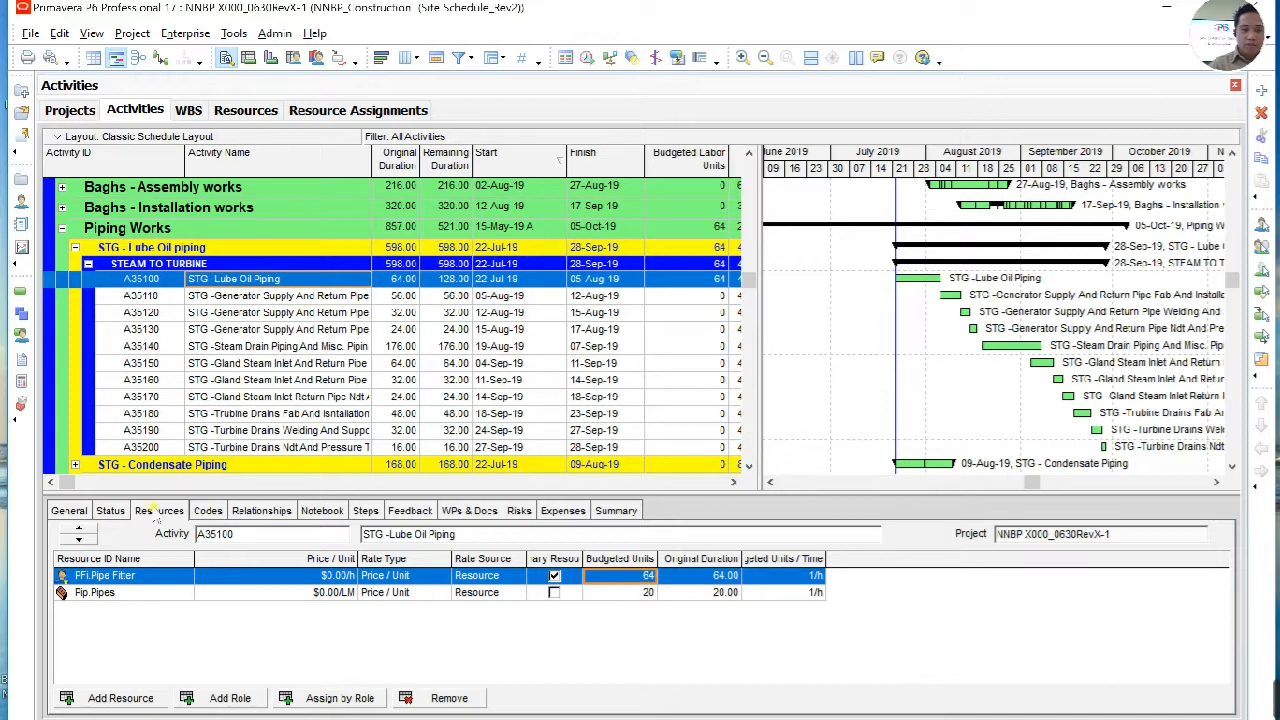
Step: Change the Duration Type of activity A35100 to Fixed Duration & Units
click(110, 511)
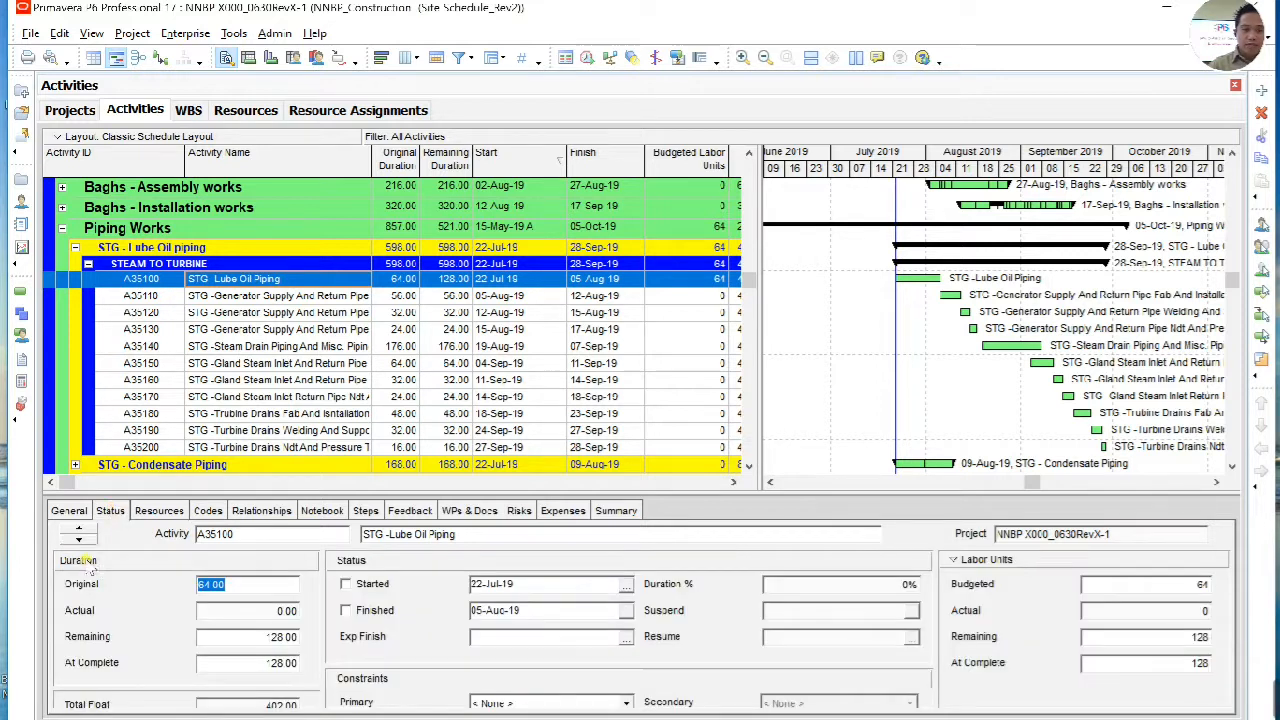
click(68, 511)
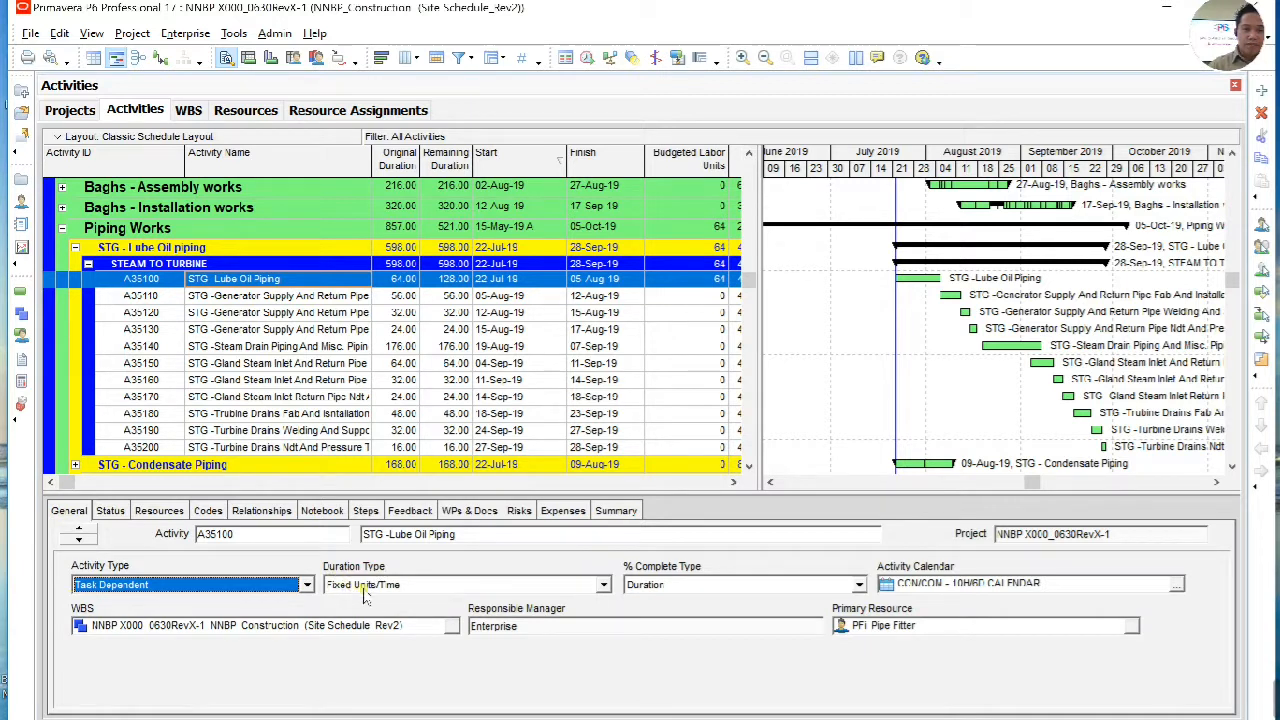
click(604, 585)
click(575, 603)
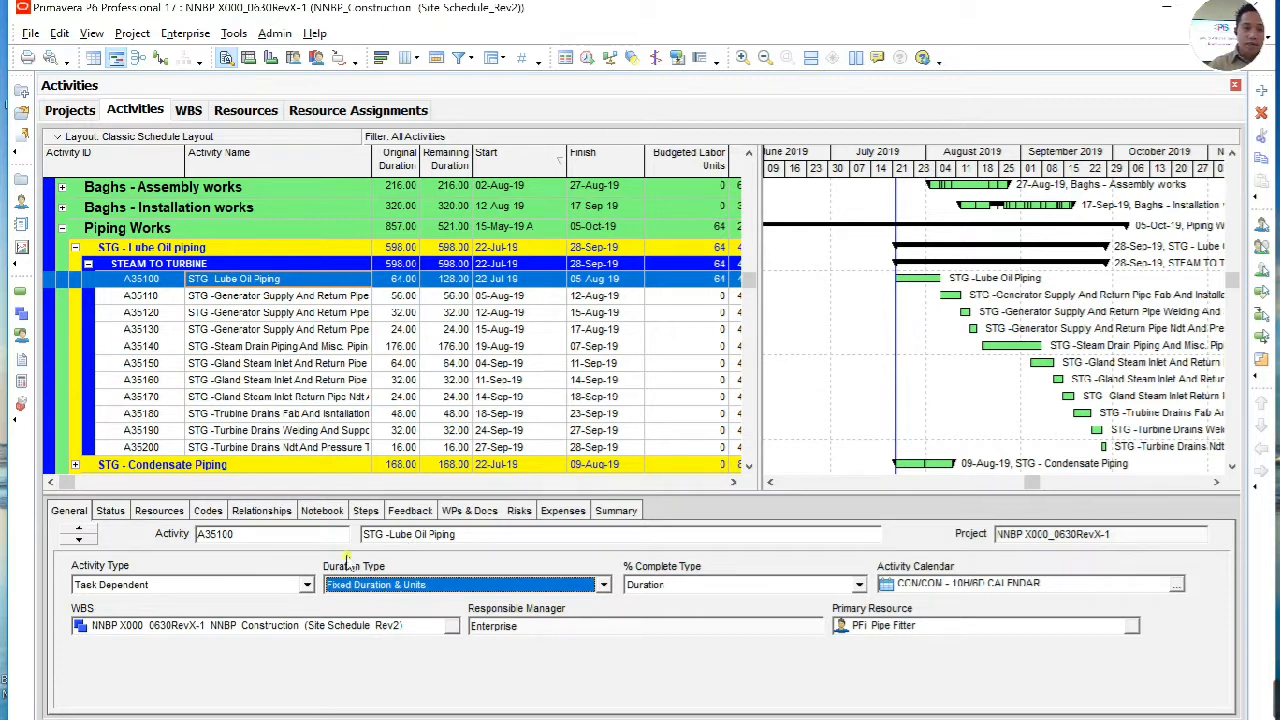
Step: Set the Budgeted Units of the Pipe Fitter assignment on activity A35100 to 128
click(160, 511)
click(648, 576)
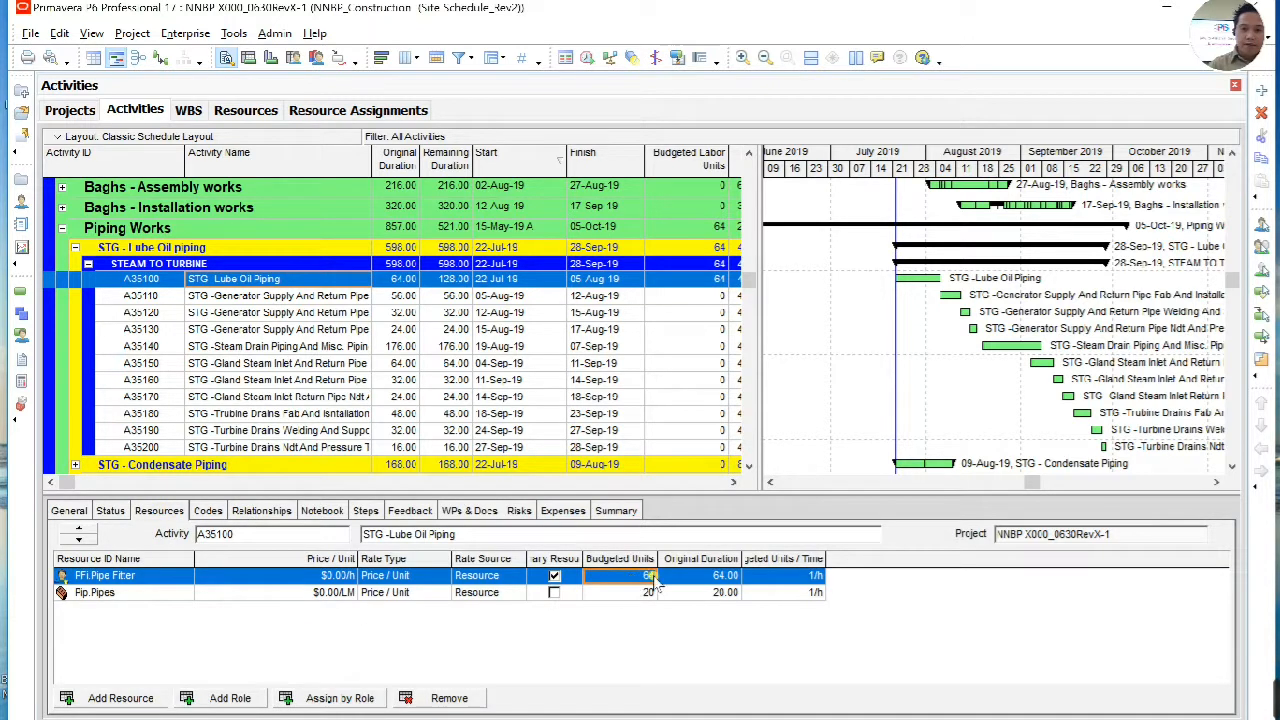
click(652, 578)
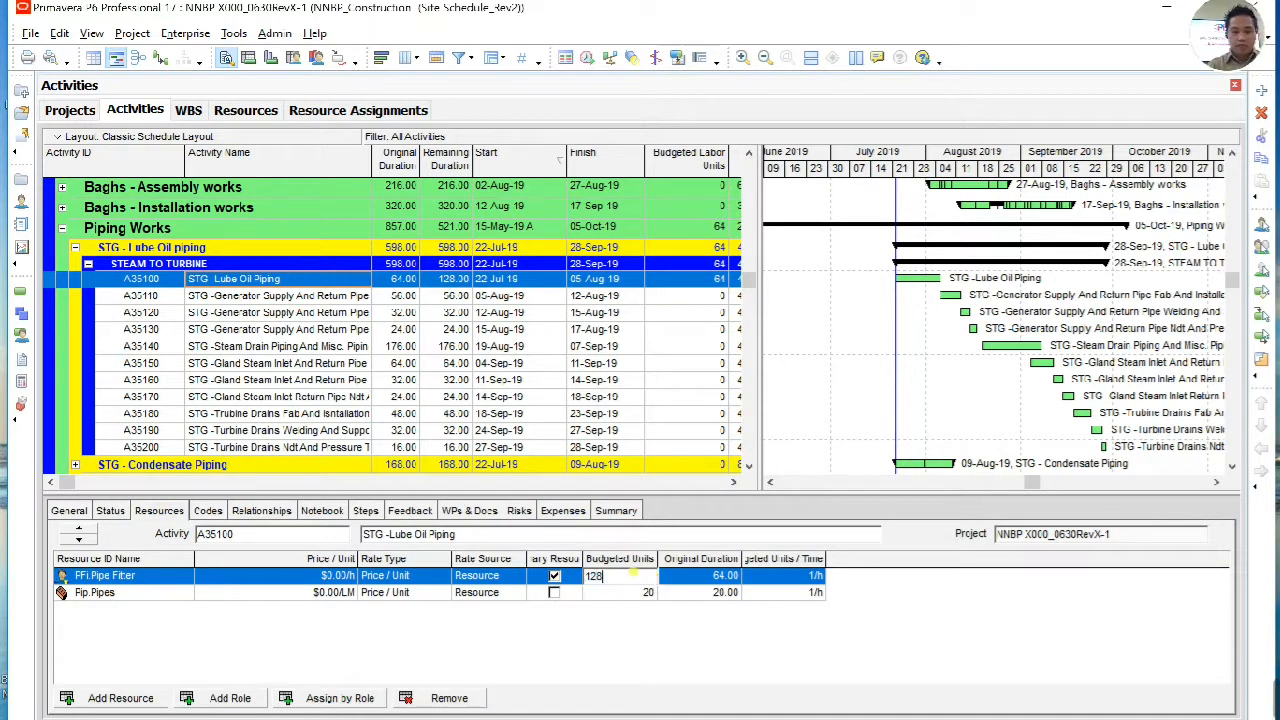
key(Return)
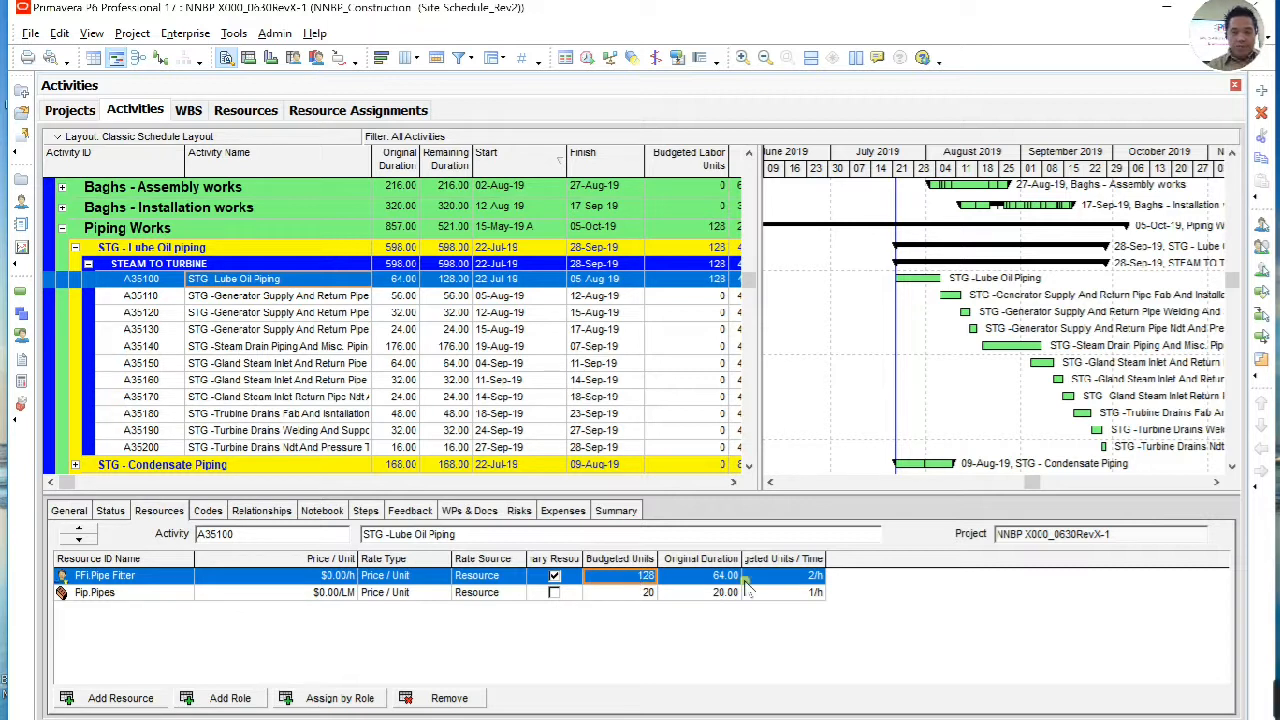
Step: Review the Pipe Fitter assignment's units and duration, and widen the Budgeted Units / Time column to show its full heading
click(649, 580)
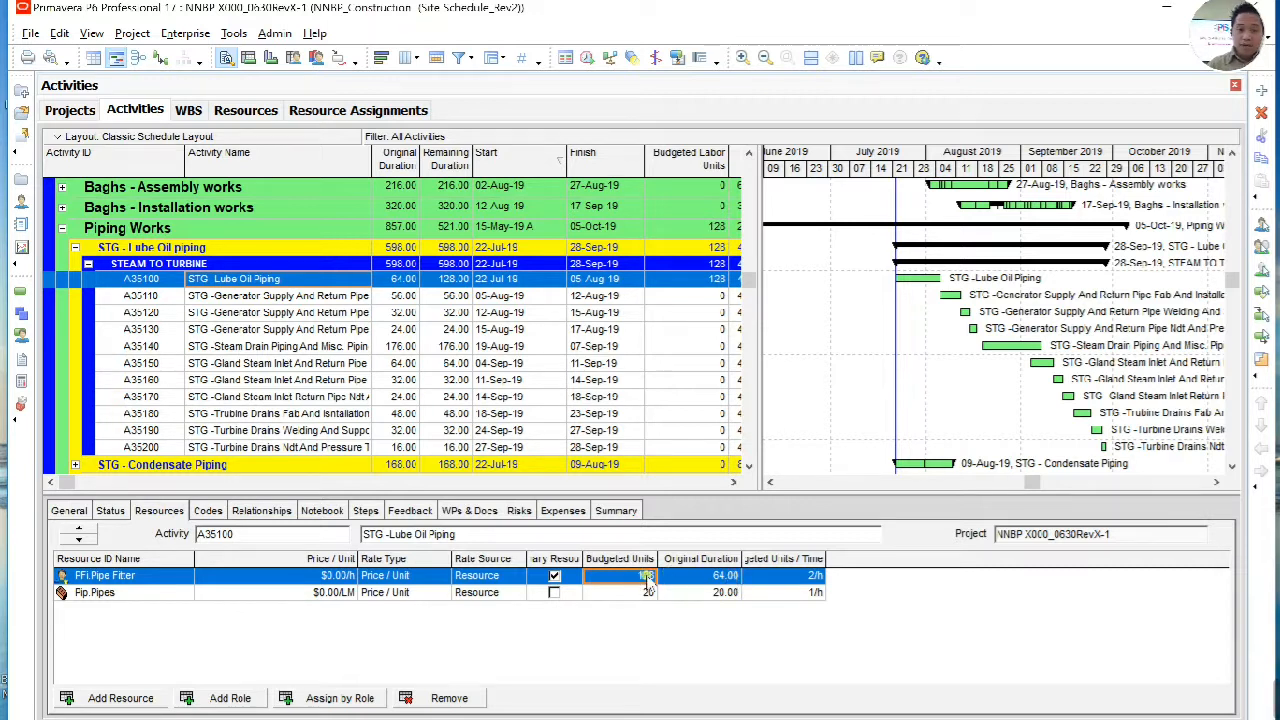
click(716, 578)
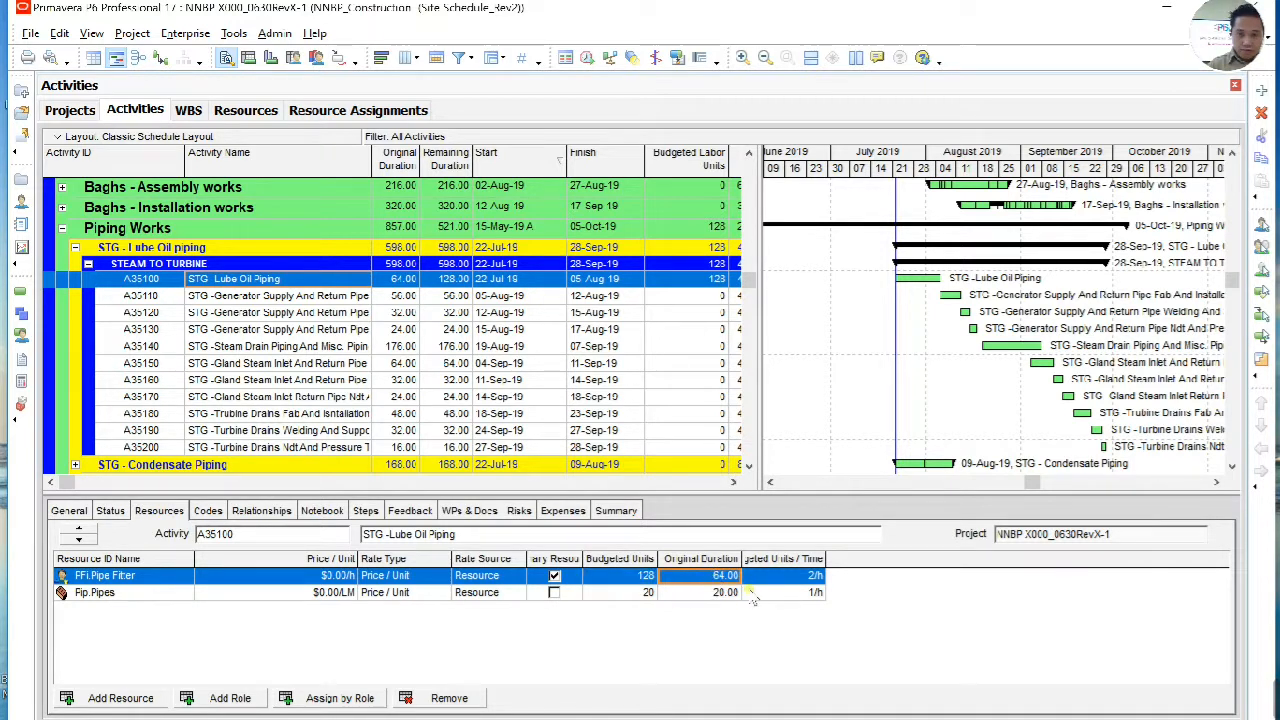
click(808, 578)
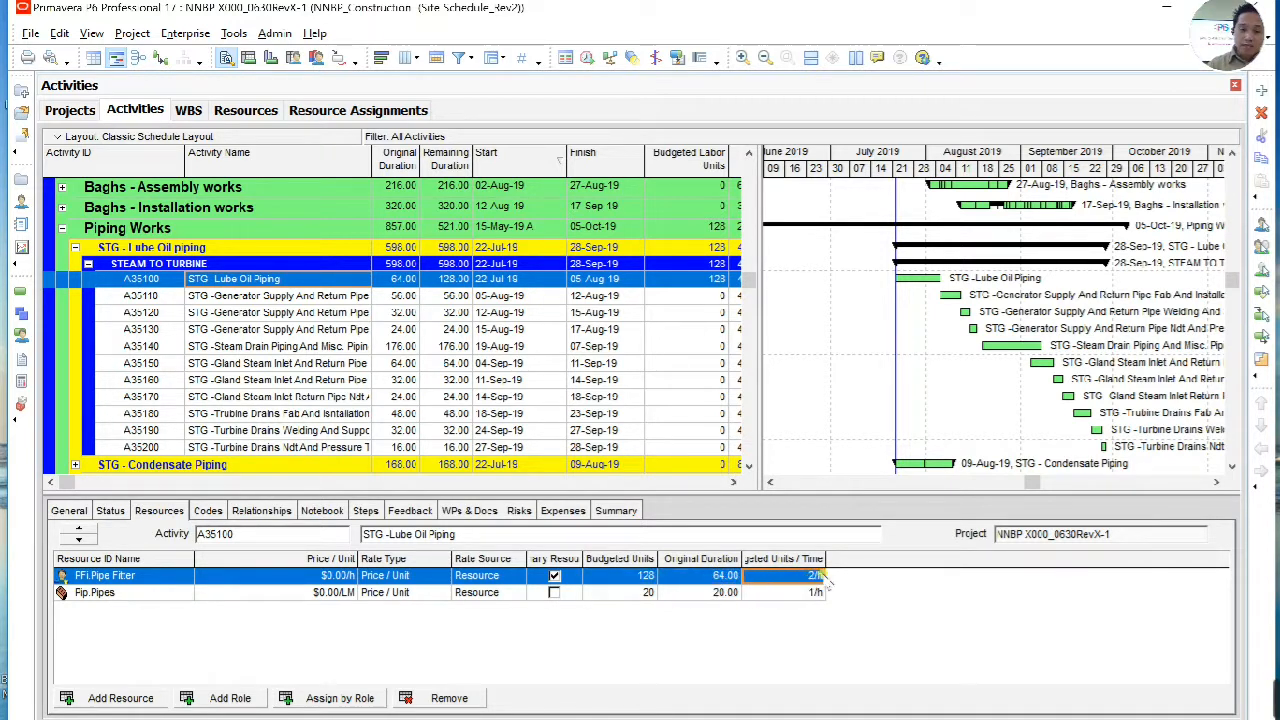
drag(876, 546, 888, 548)
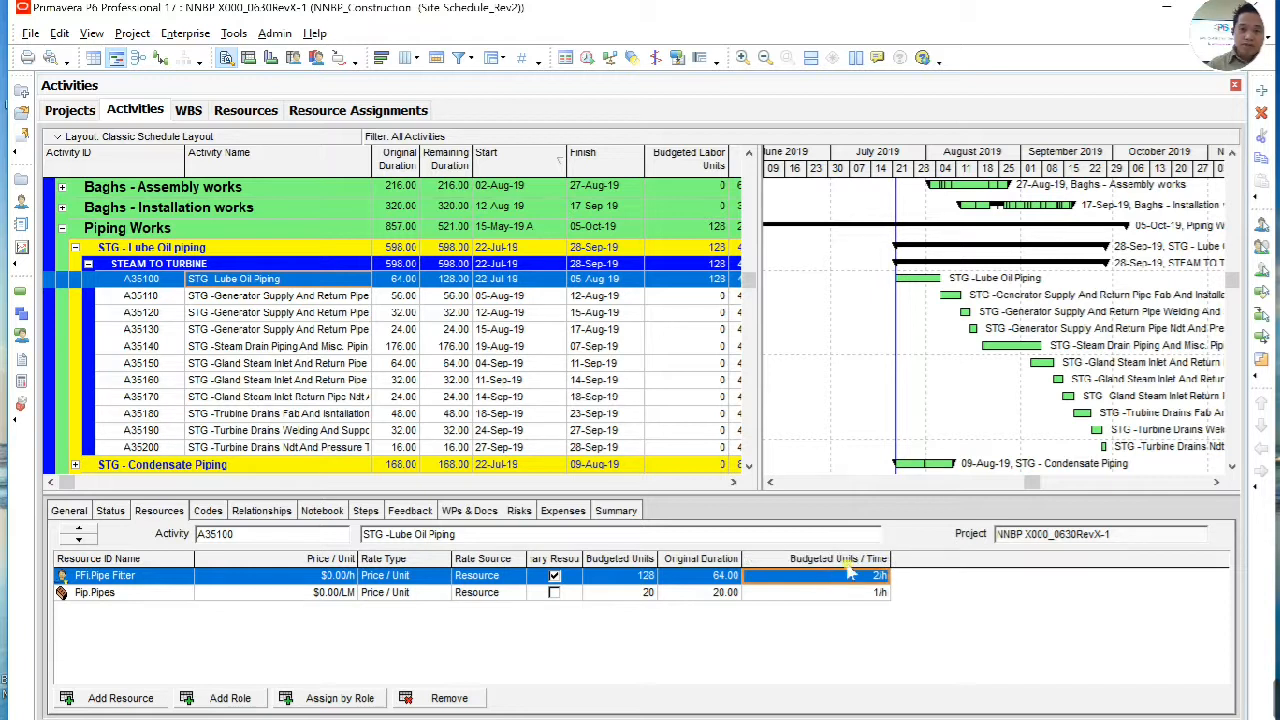